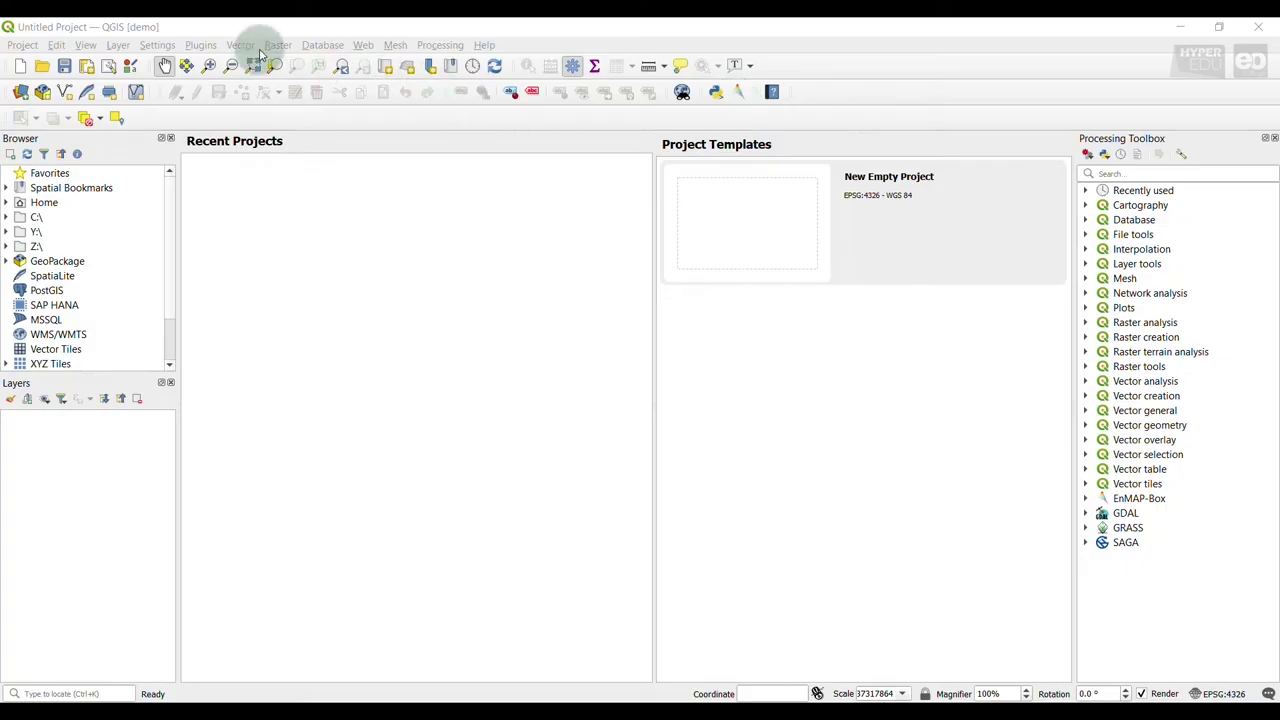
Start the EnMAP-Box plugin from the QGIS Raster menu
left_click(279, 46)
mouse_move(371, 120)
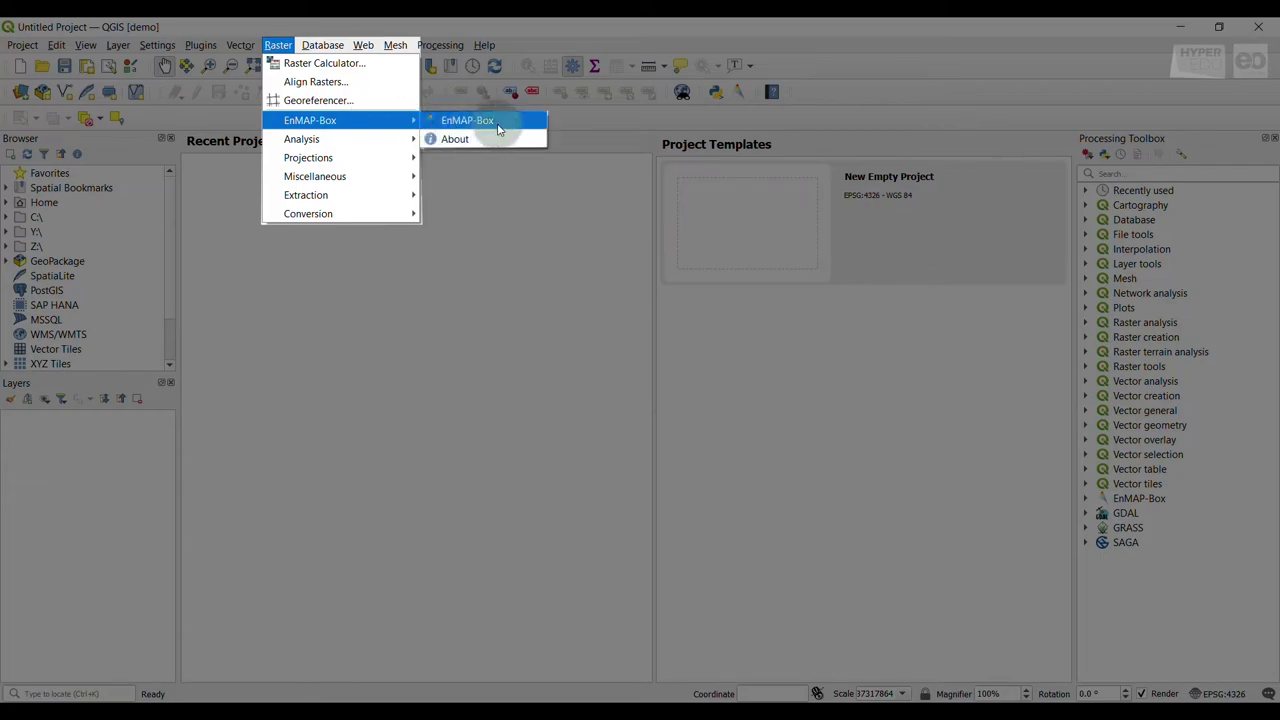
left_click(512, 124)
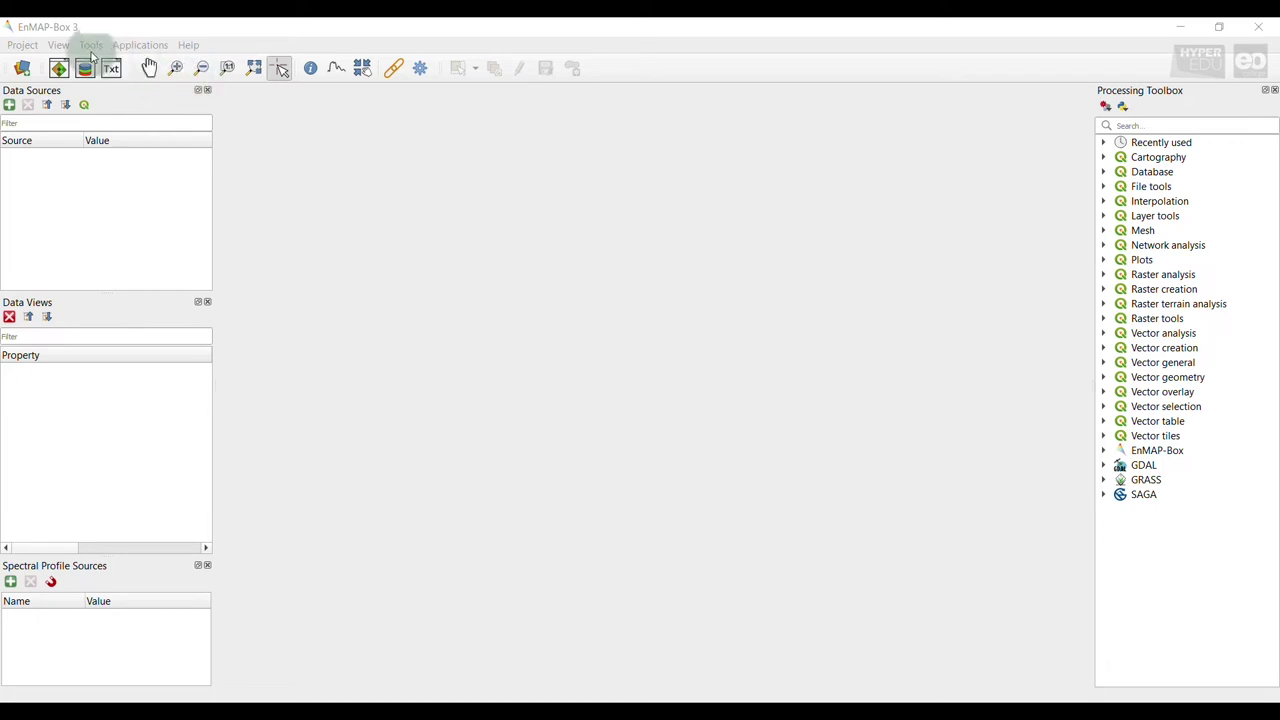
left_click(59, 45)
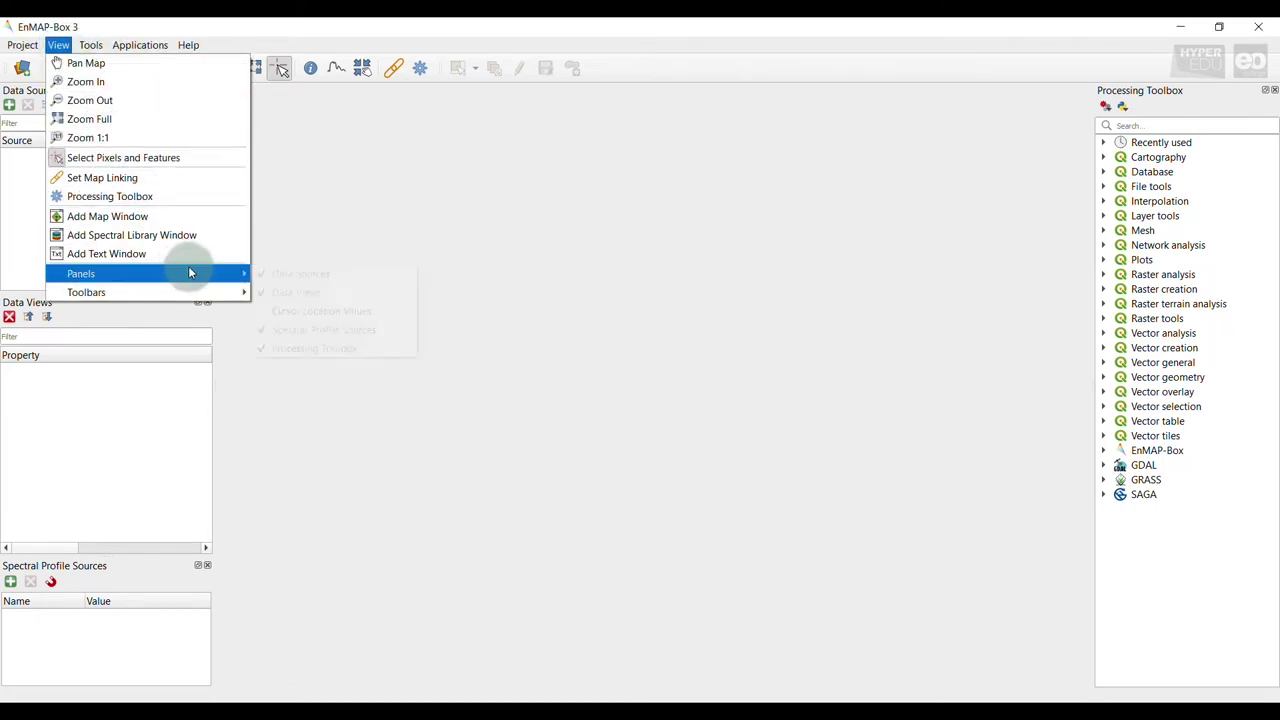
mouse_move(206, 271)
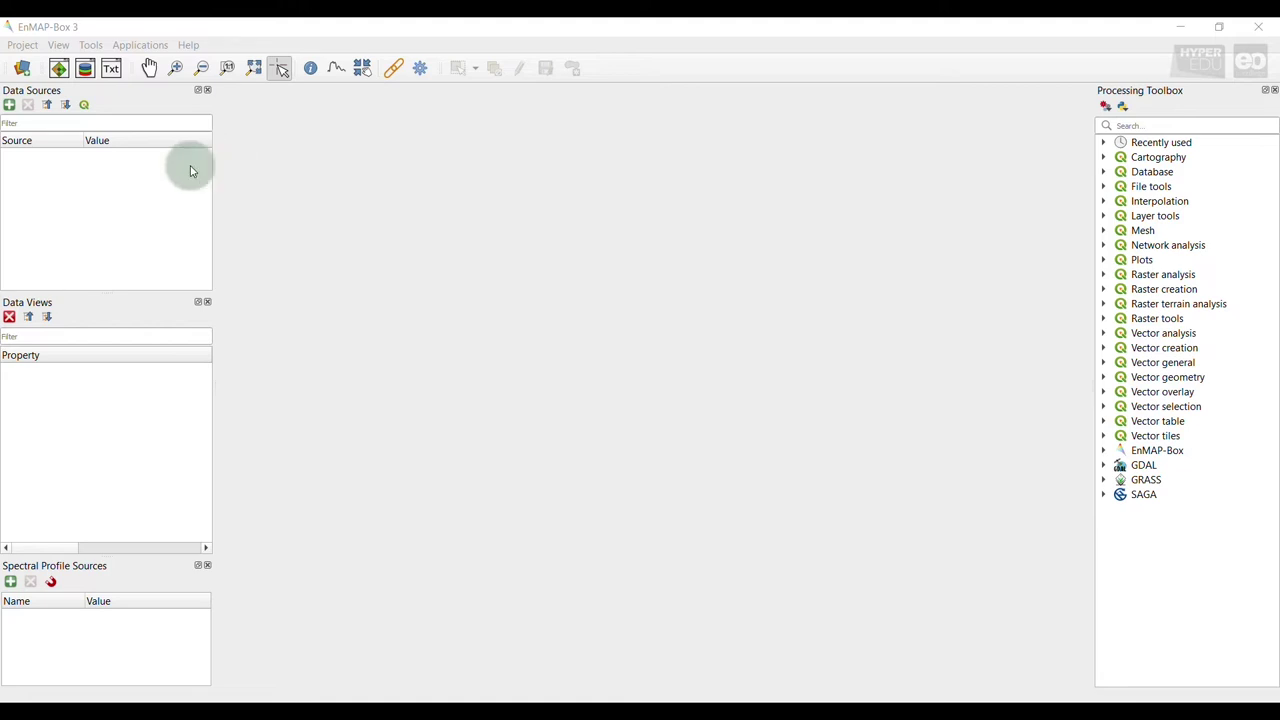
Load enmap_berlin.bsq from exampledata as a data source and expand Raster Data
left_click(23, 70)
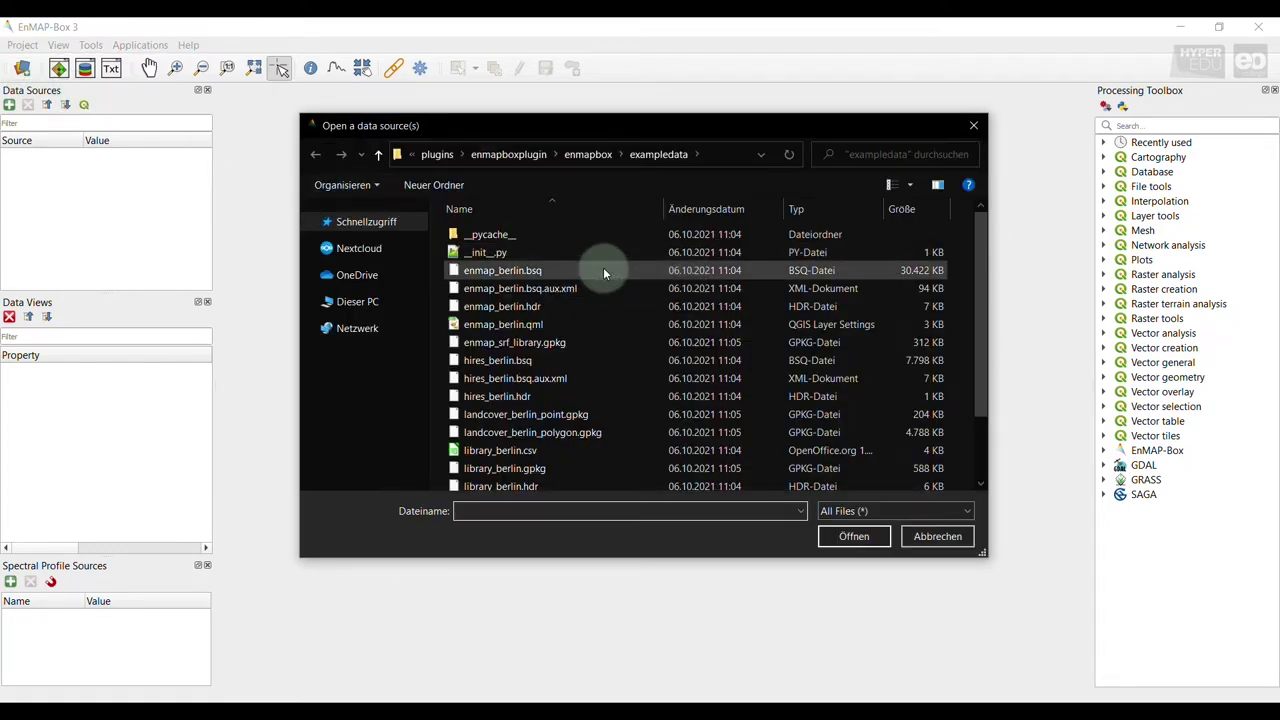
left_click(603, 268)
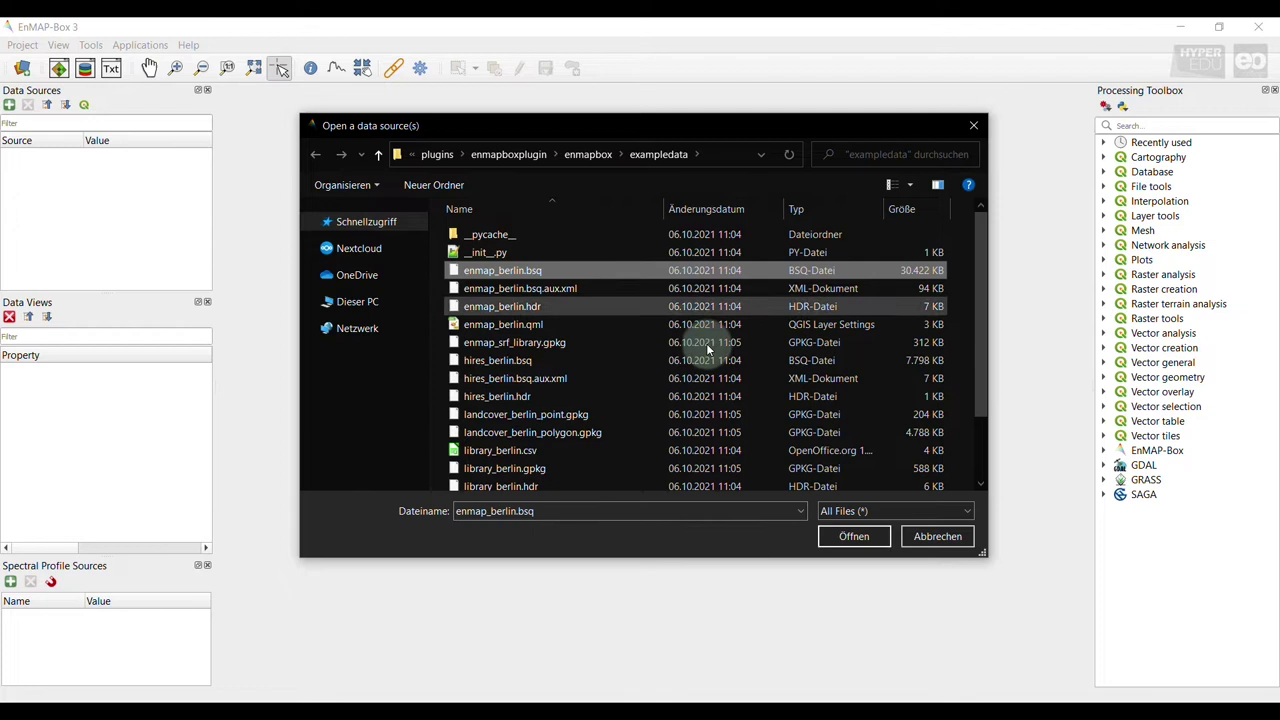
left_click(880, 540)
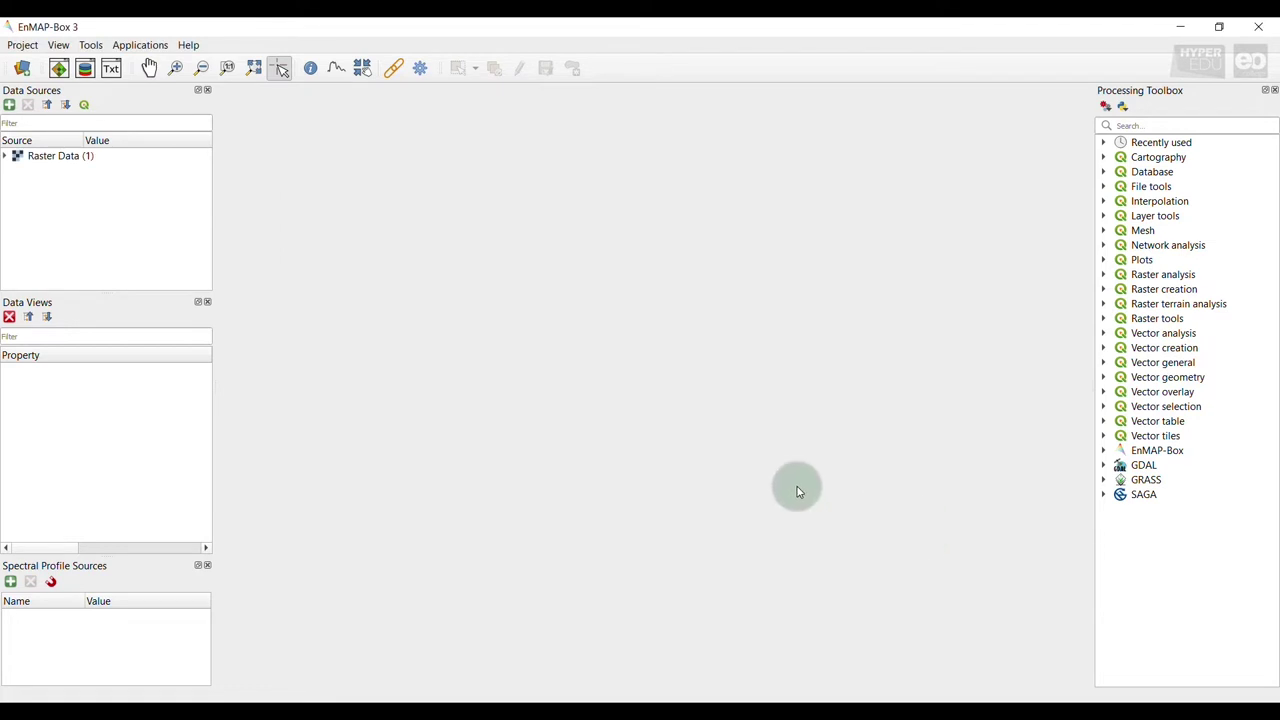
left_click(5, 156)
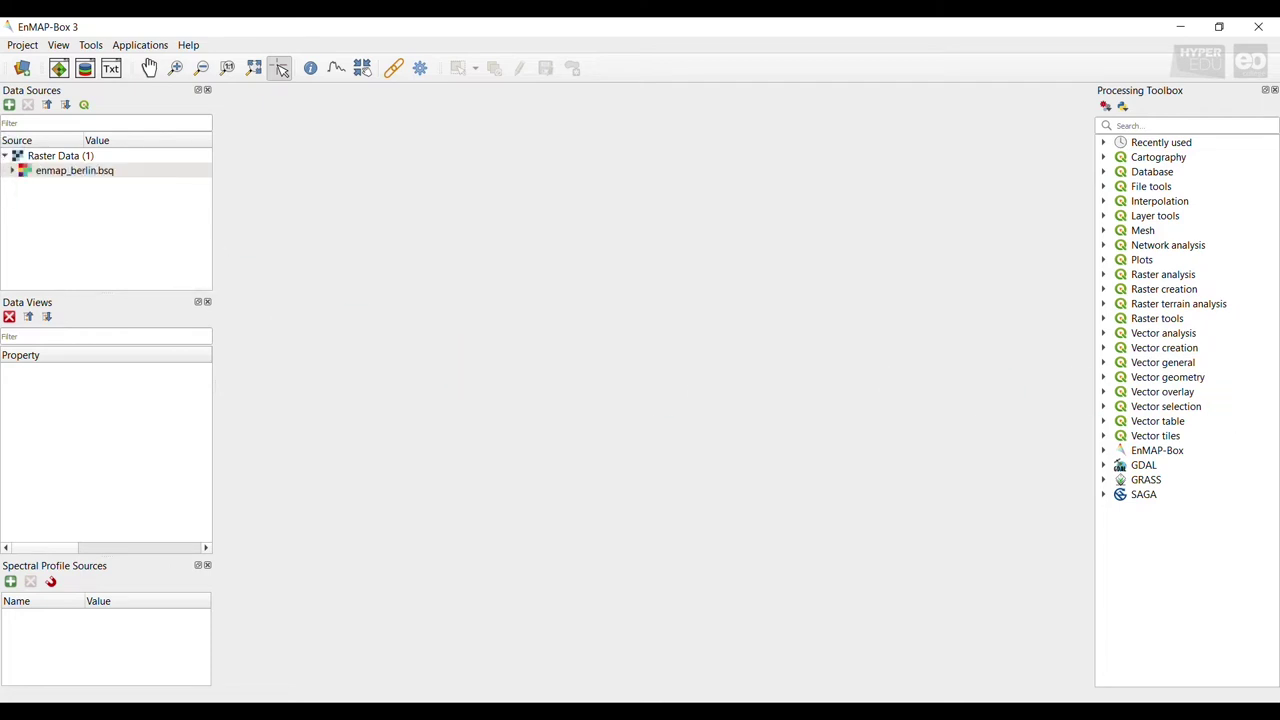
left_click(22, 45)
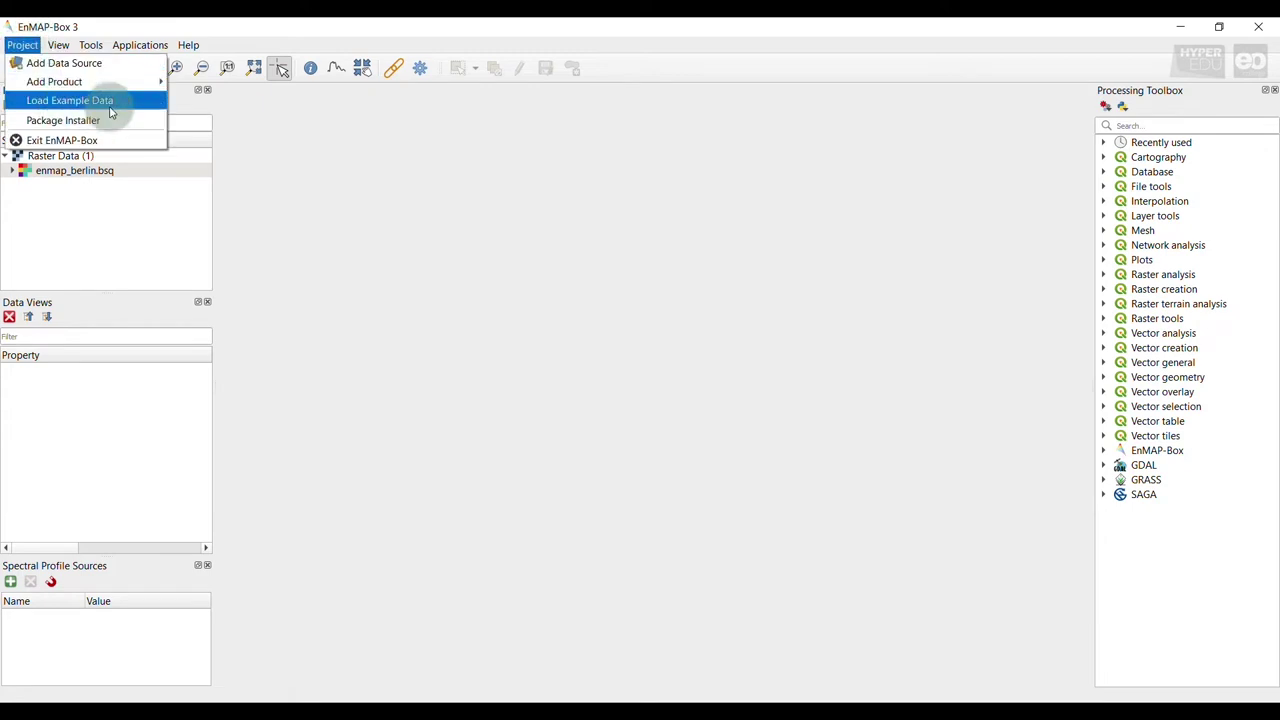
left_click(738, 321)
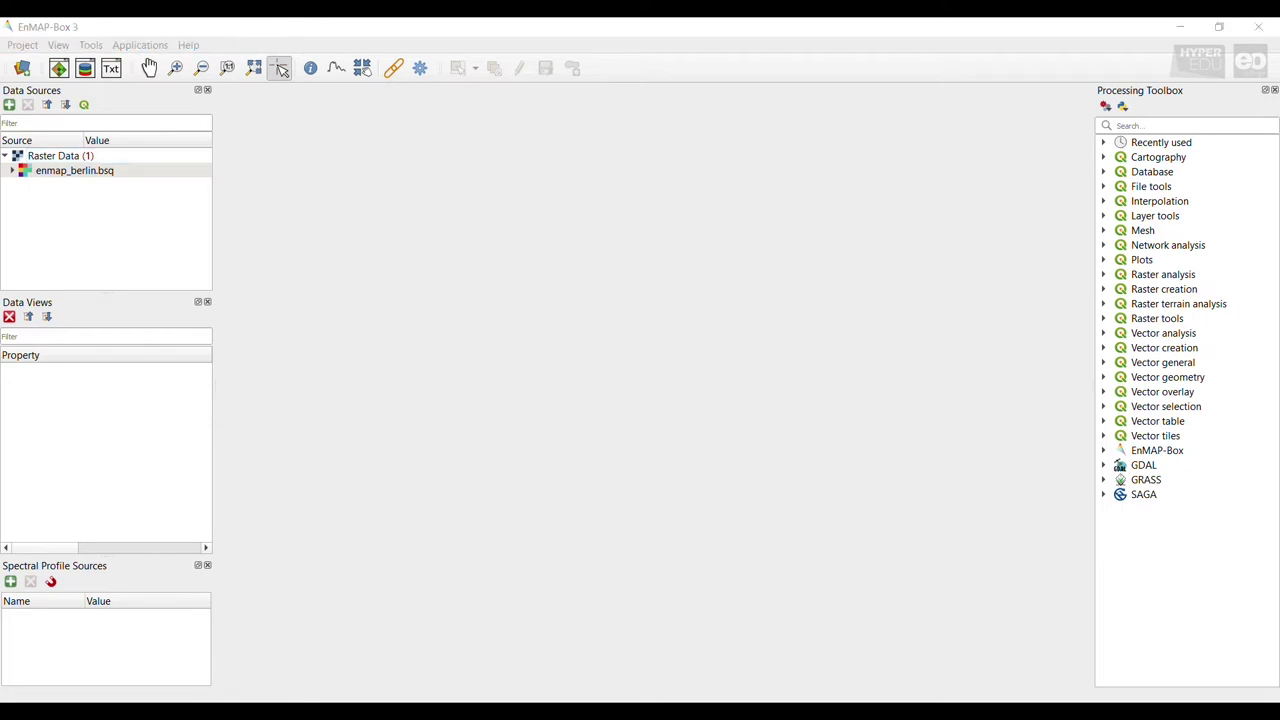
Create Map #1 and drag enmap_berlin.bsq onto its canvas
left_click(60, 69)
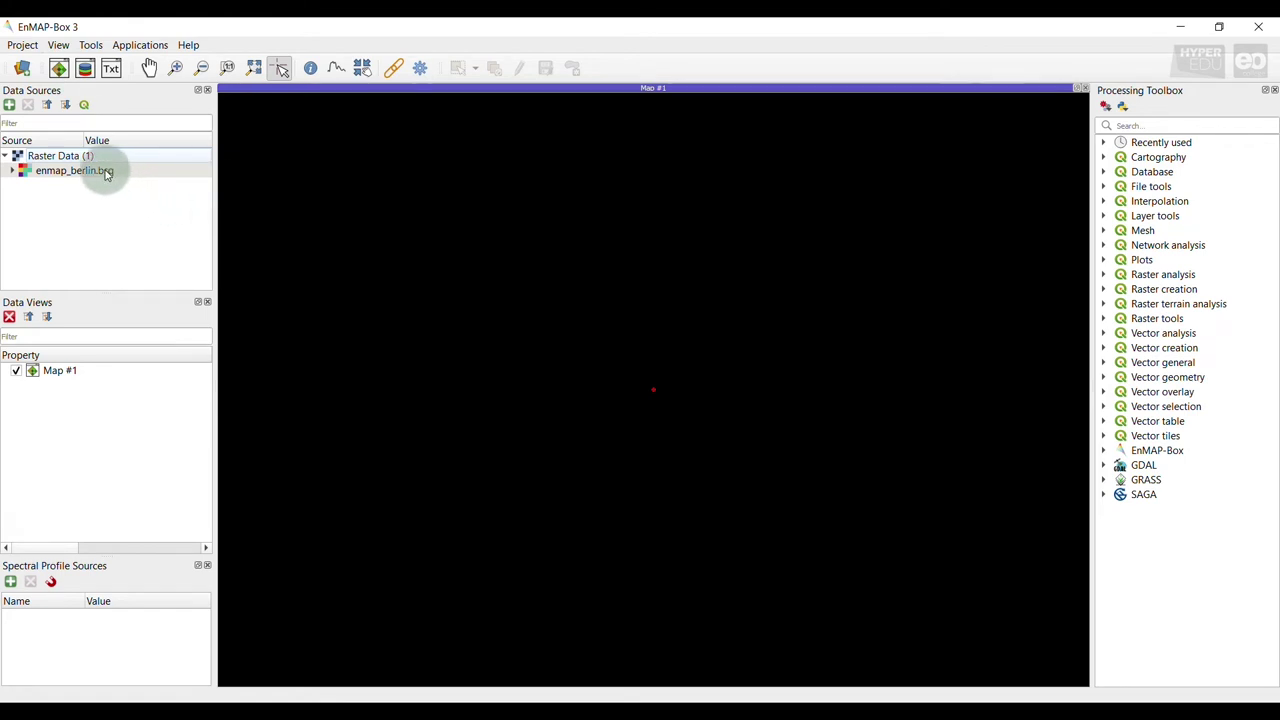
left_click(106, 172)
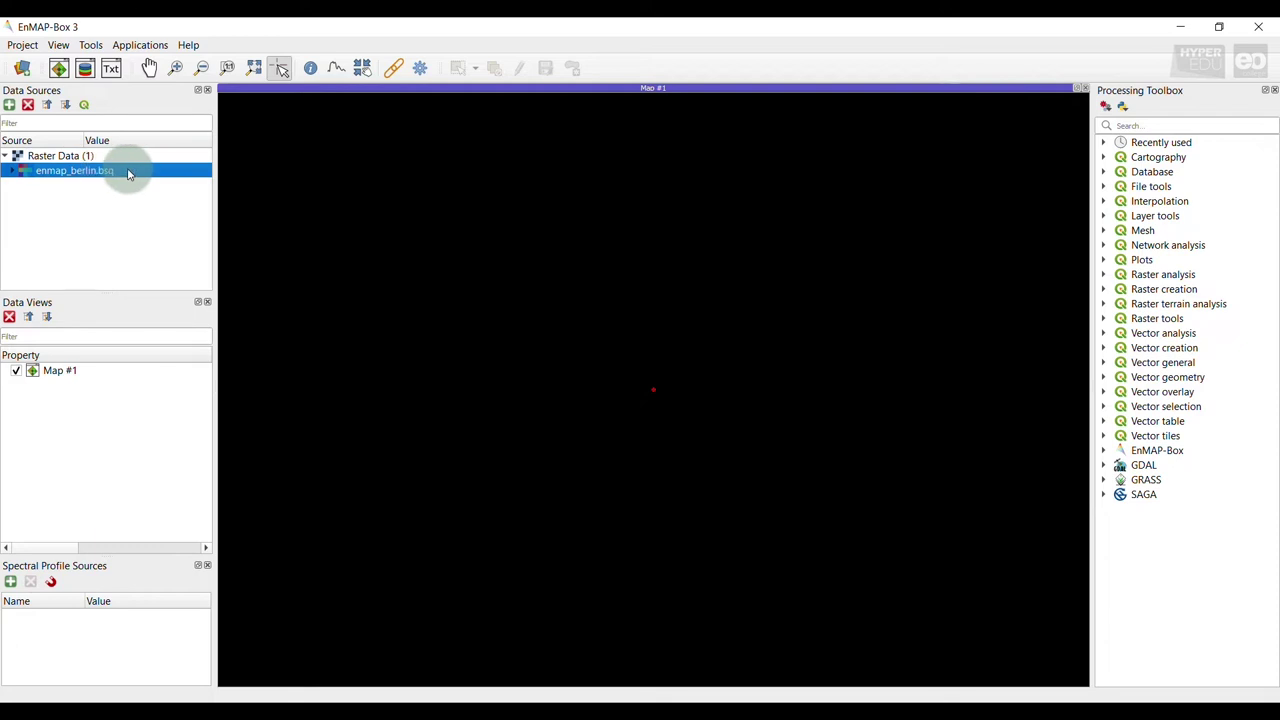
left_click_drag(128, 174, 642, 385)
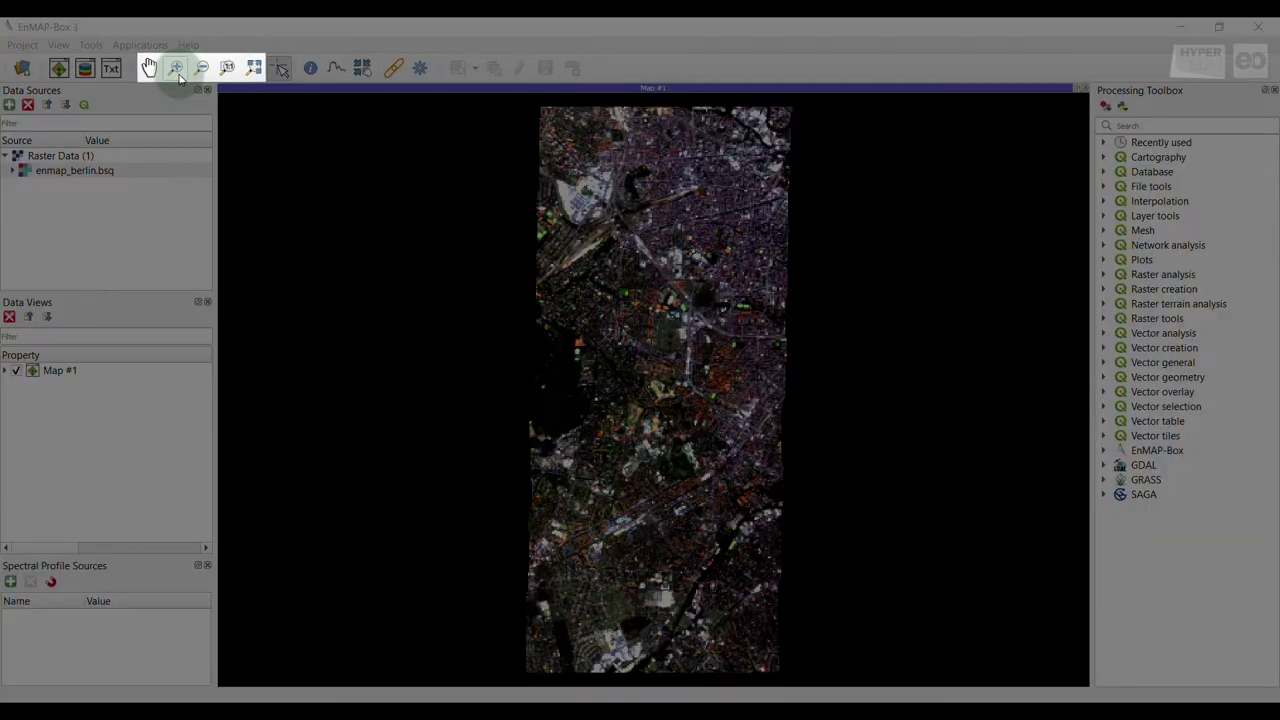
left_click(176, 72)
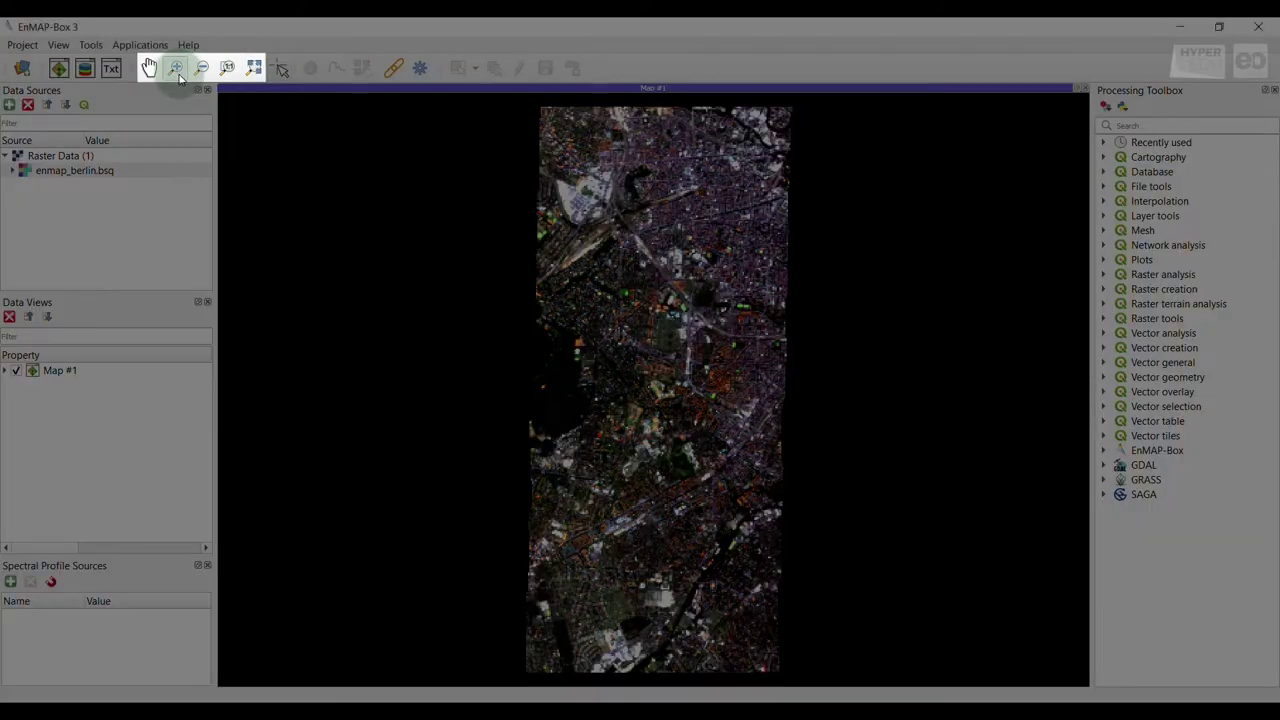
left_click_drag(560, 157, 760, 445)
left_click(150, 67)
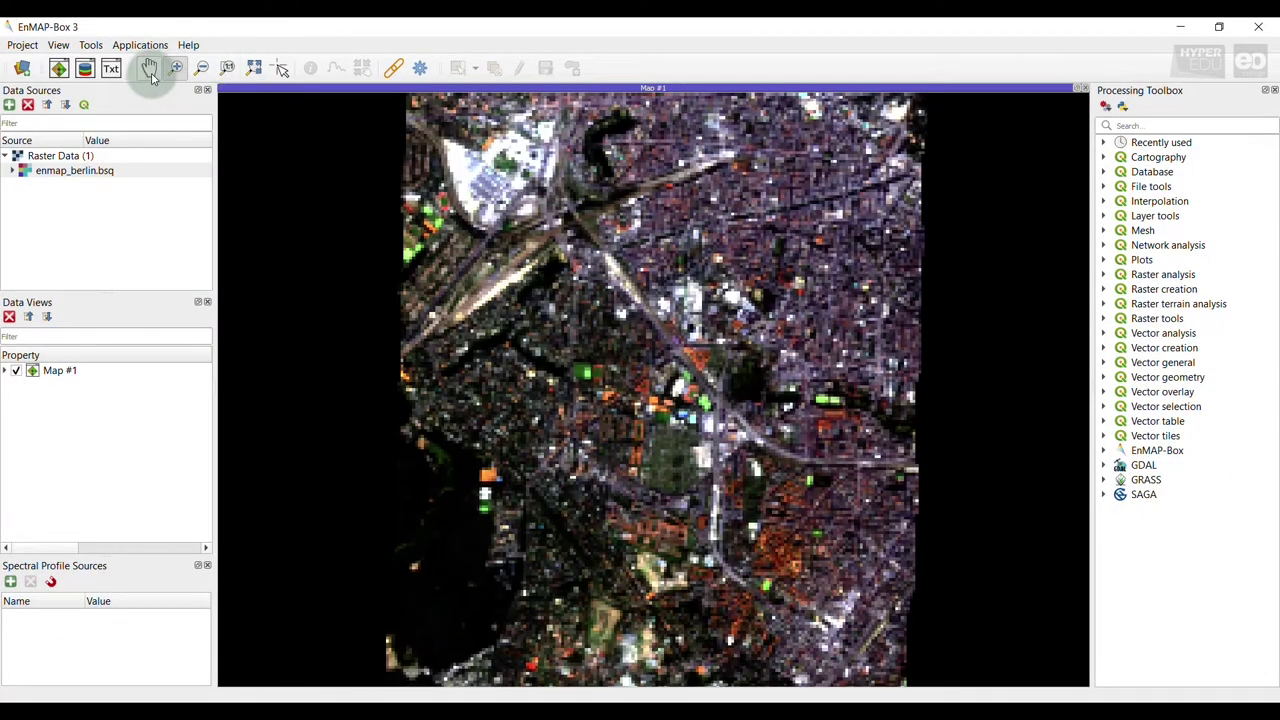
left_click_drag(652, 352, 547, 289)
left_click(253, 67)
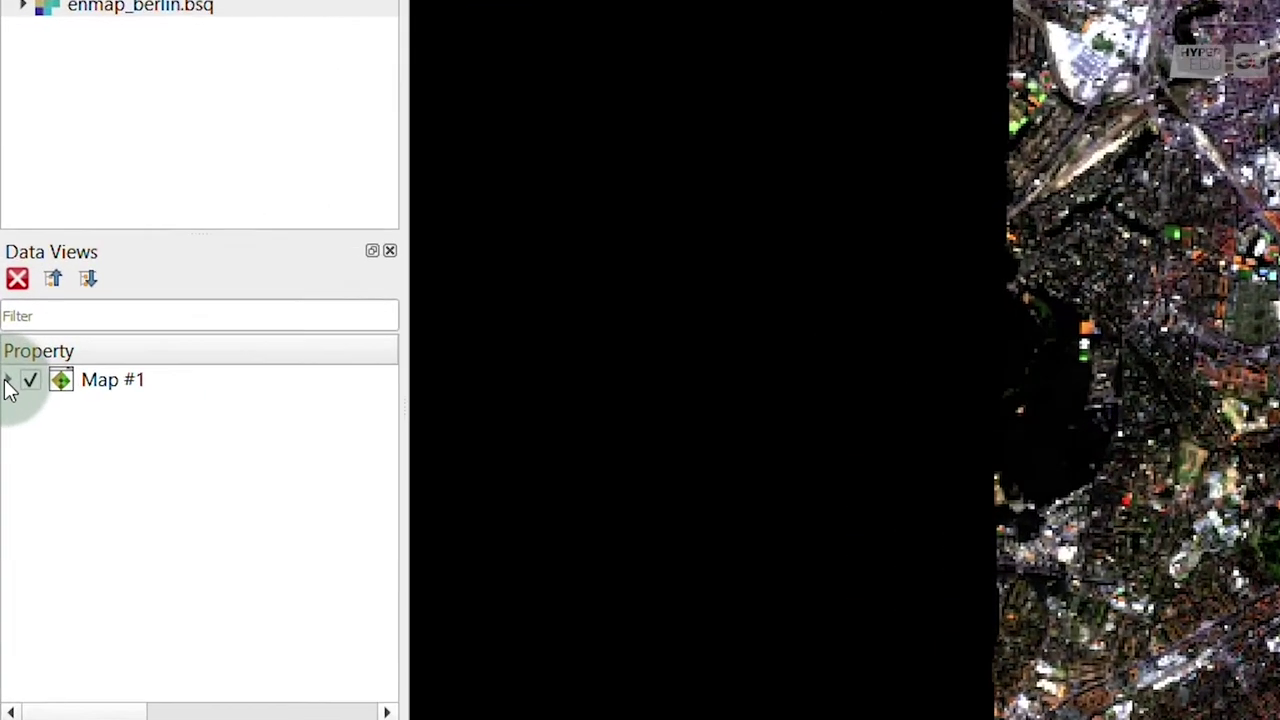
Open the Symbology properties of the enmap_berlin.bsq layer in Map #1
left_click(5, 370)
right_click(280, 405)
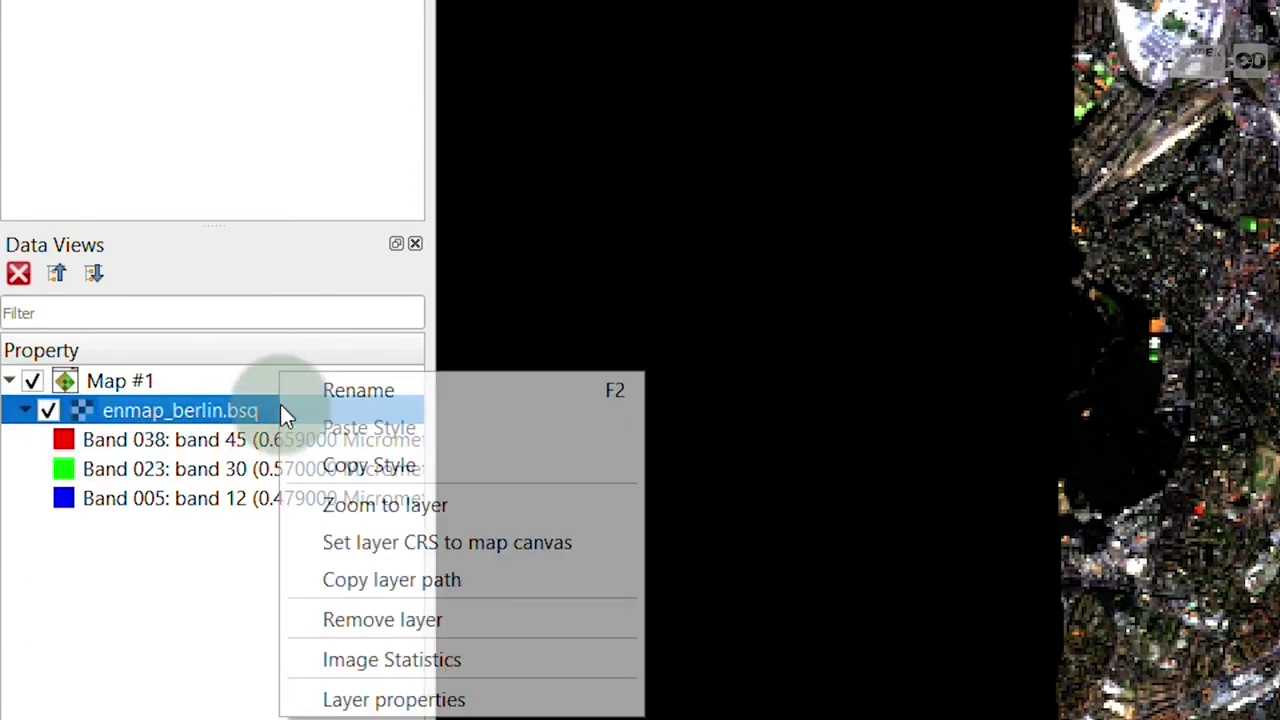
left_click(523, 700)
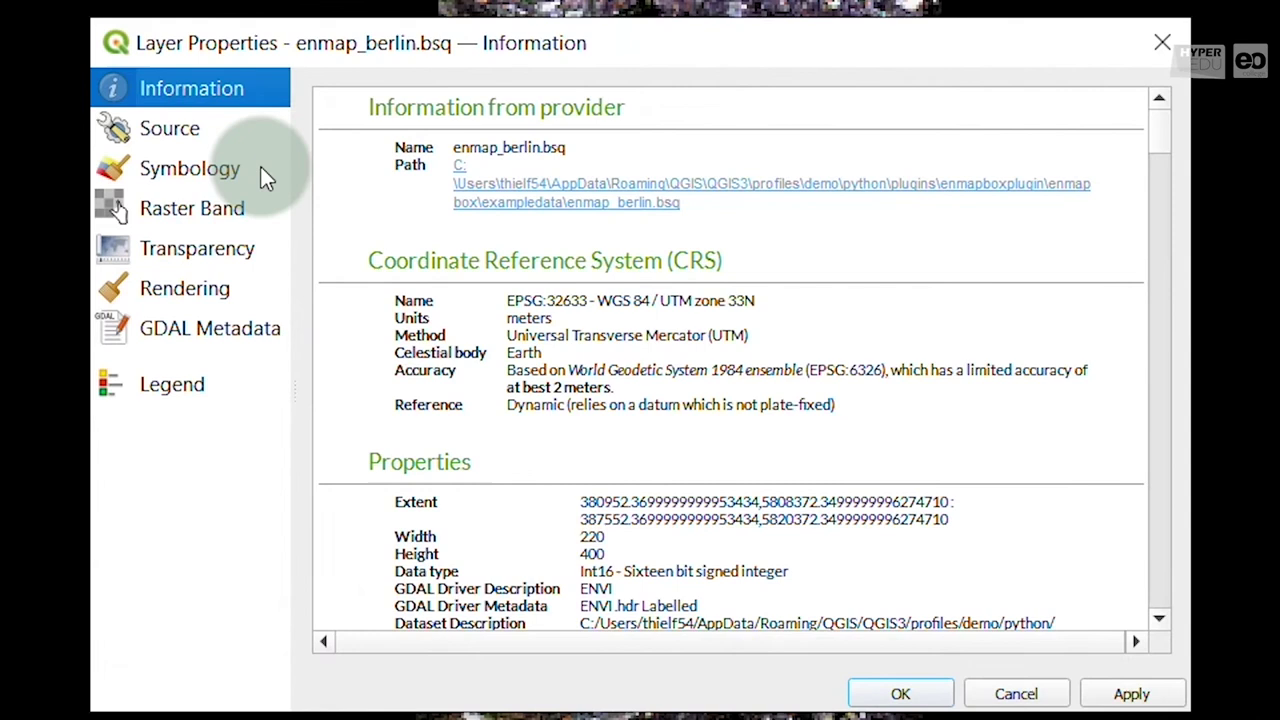
left_click(370, 216)
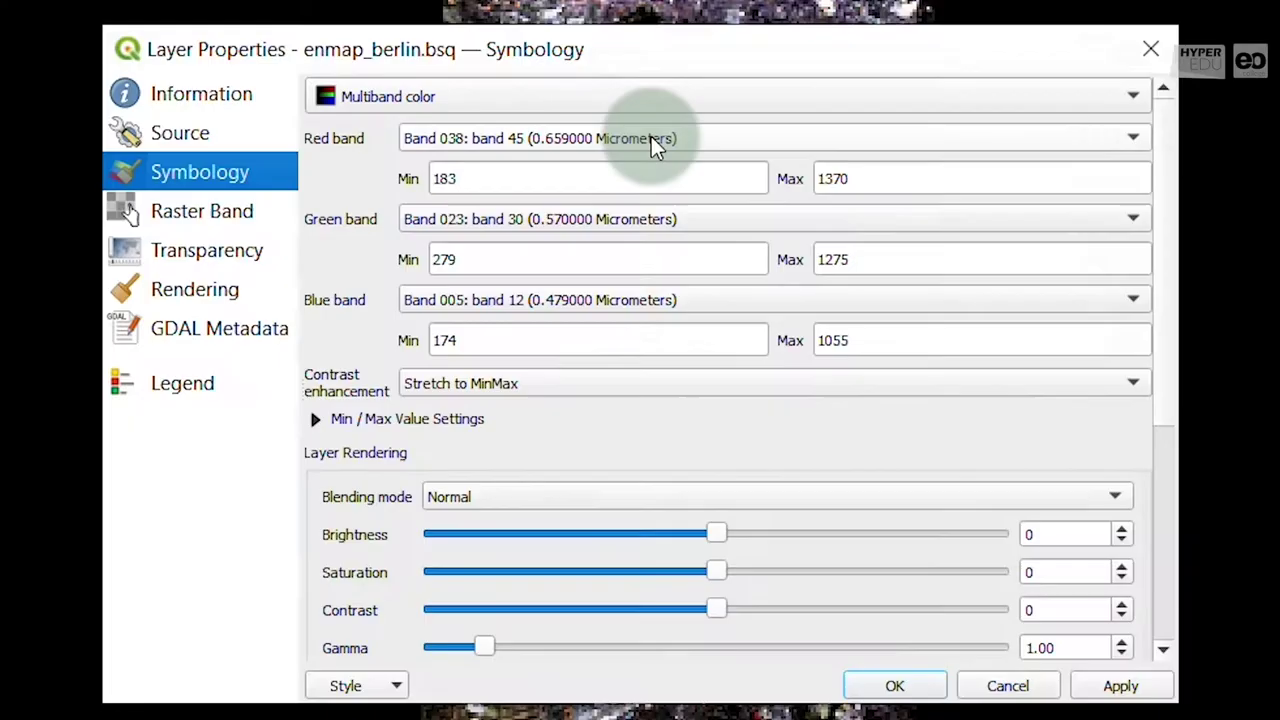
Assign bands 064, 038 and 023 to red, green and blue, then apply
left_click(651, 136)
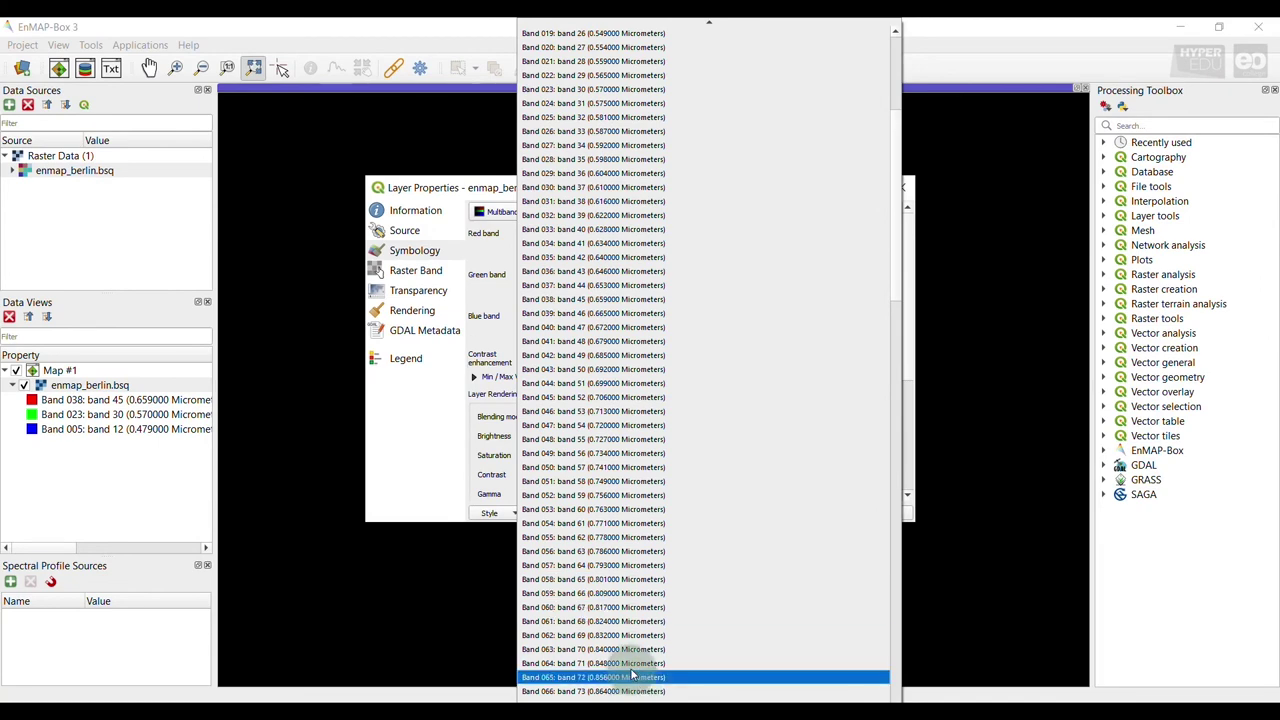
left_click(632, 663)
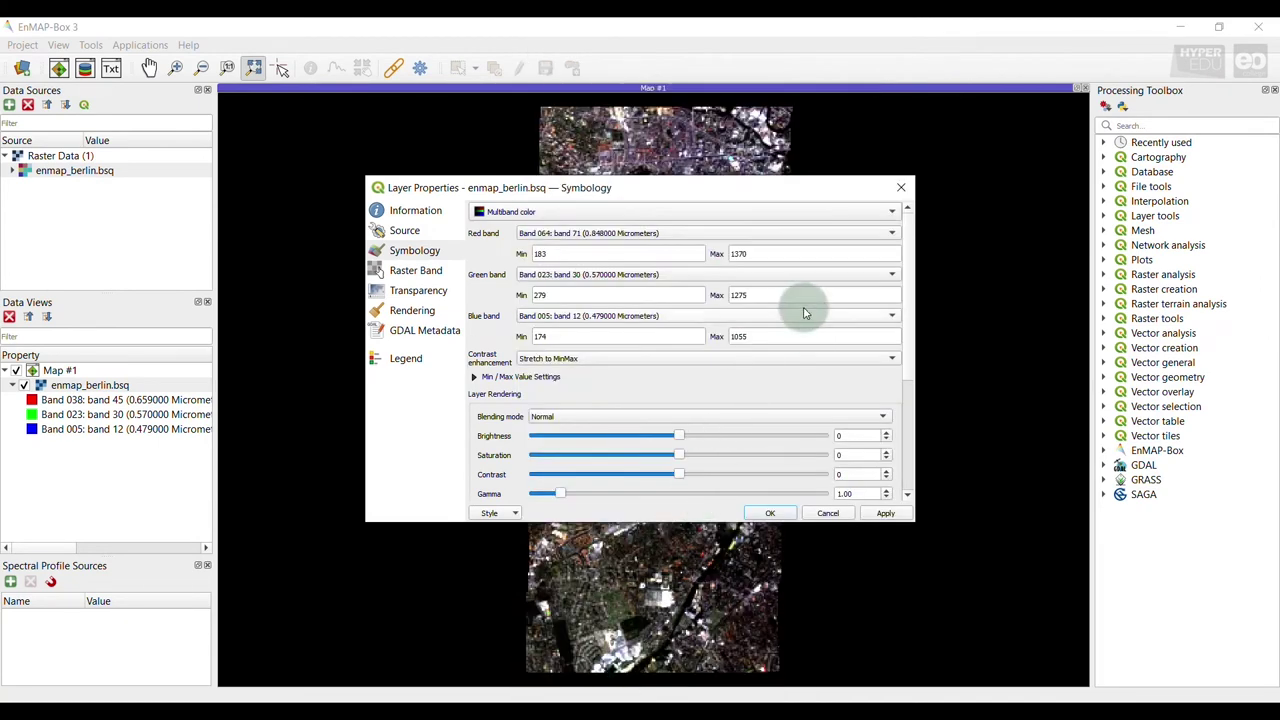
left_click(696, 276)
left_click(686, 408)
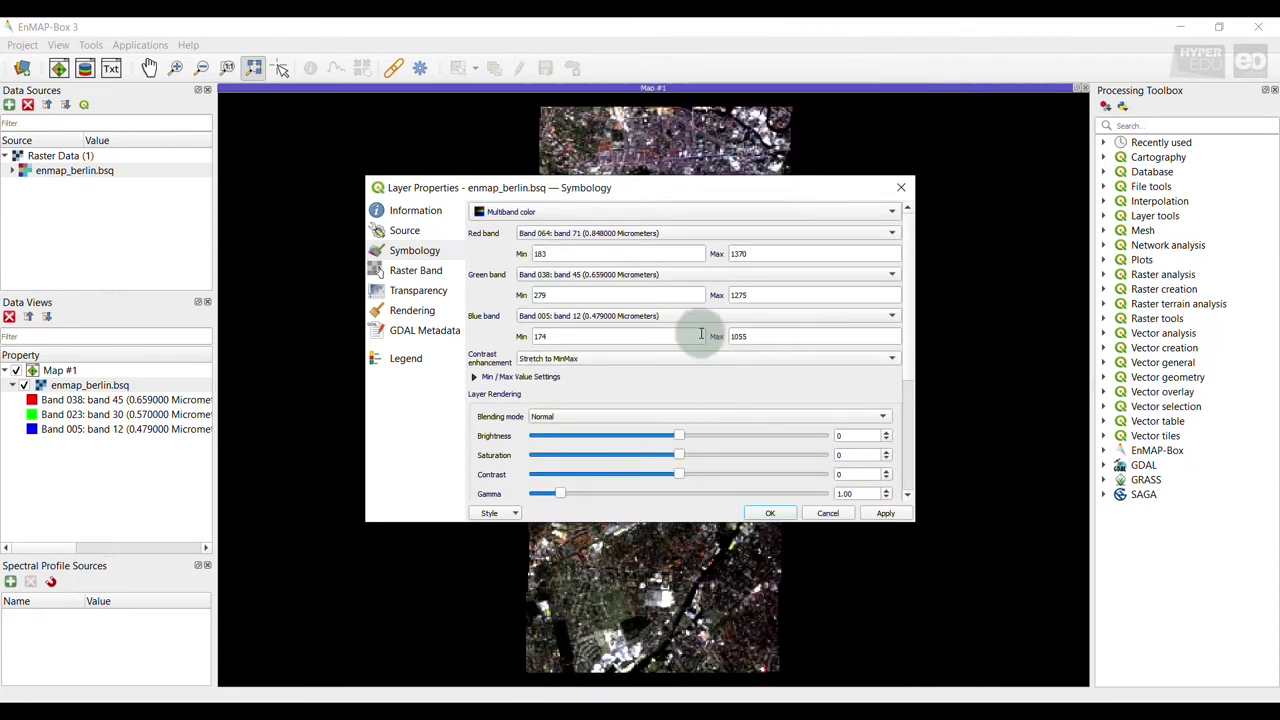
left_click(708, 317)
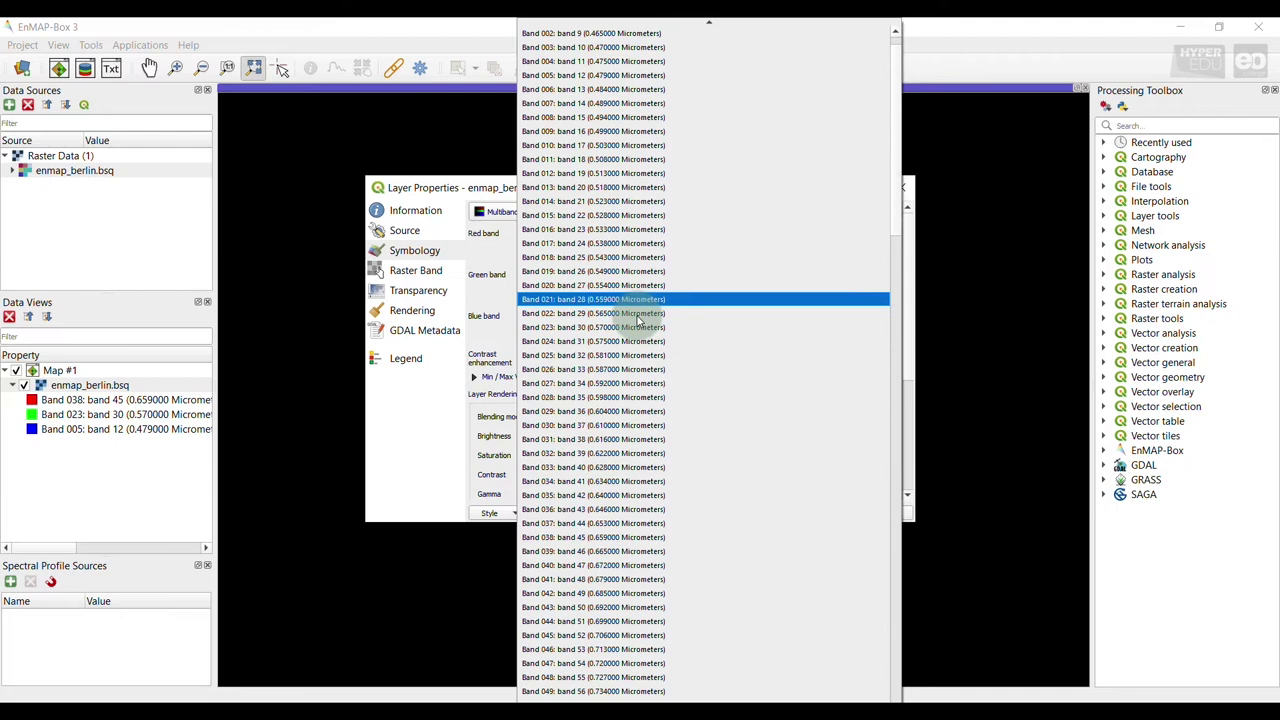
left_click(645, 327)
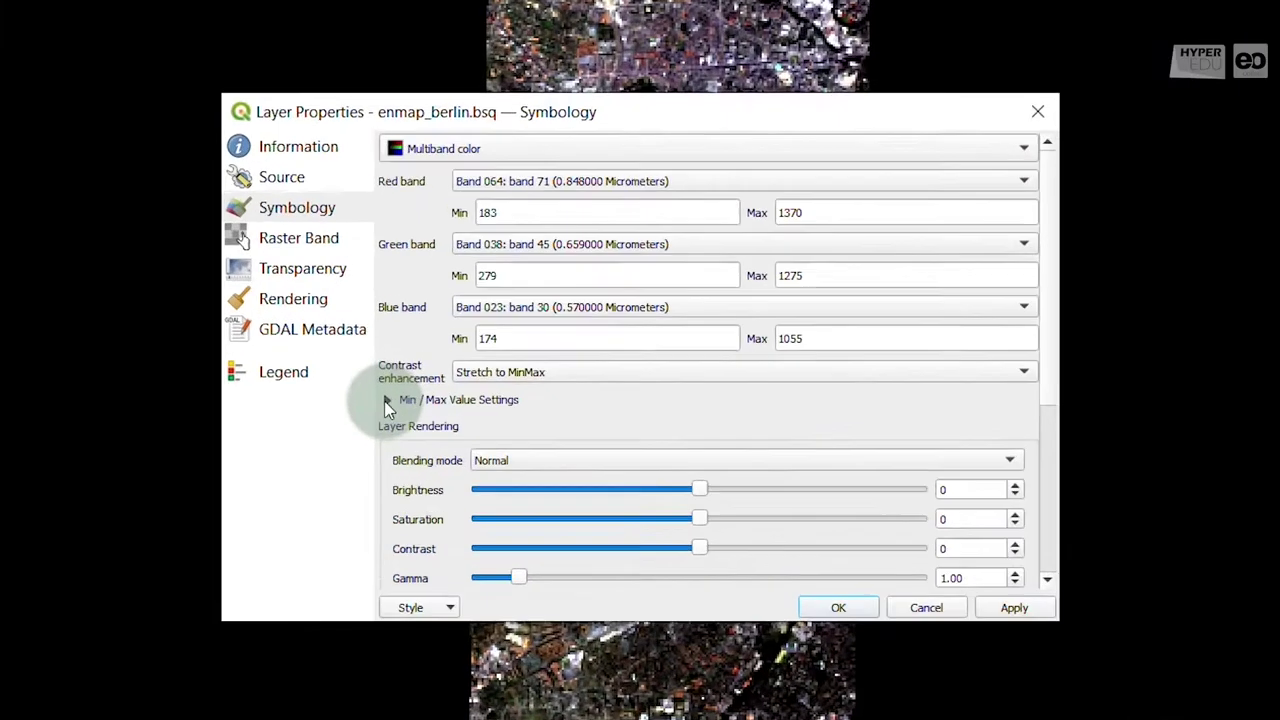
left_click(475, 377)
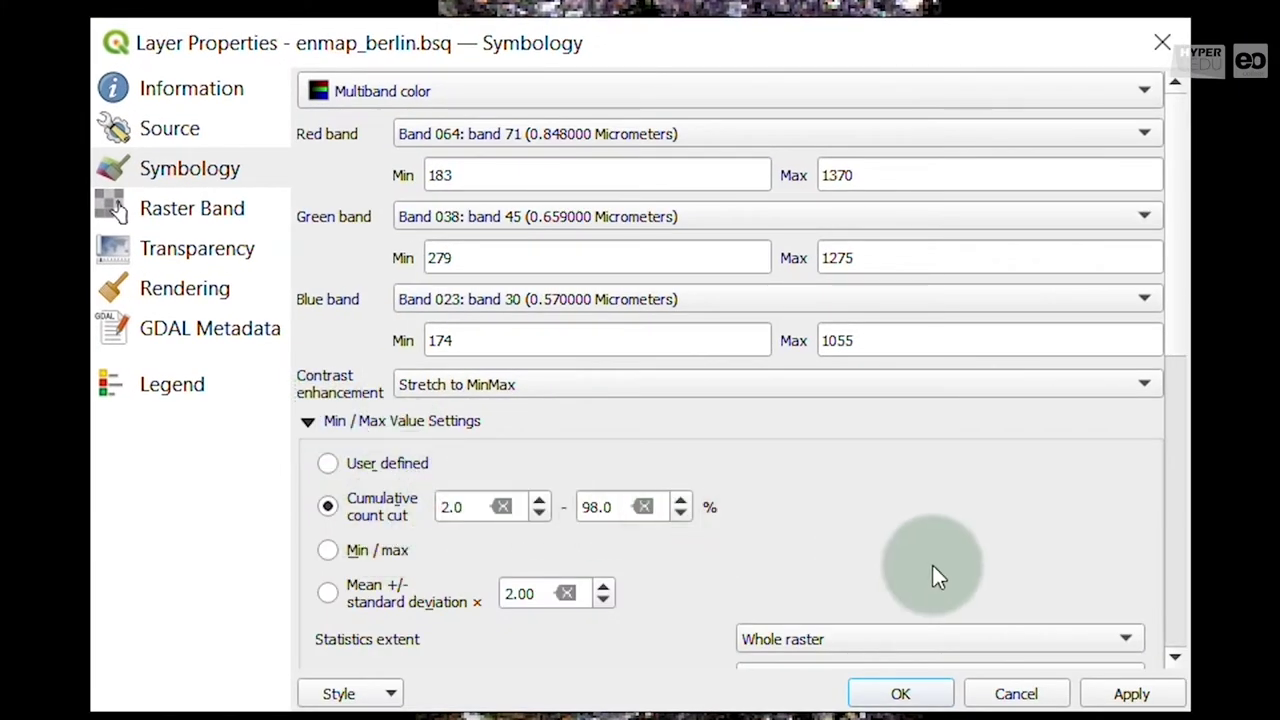
left_click(1130, 694)
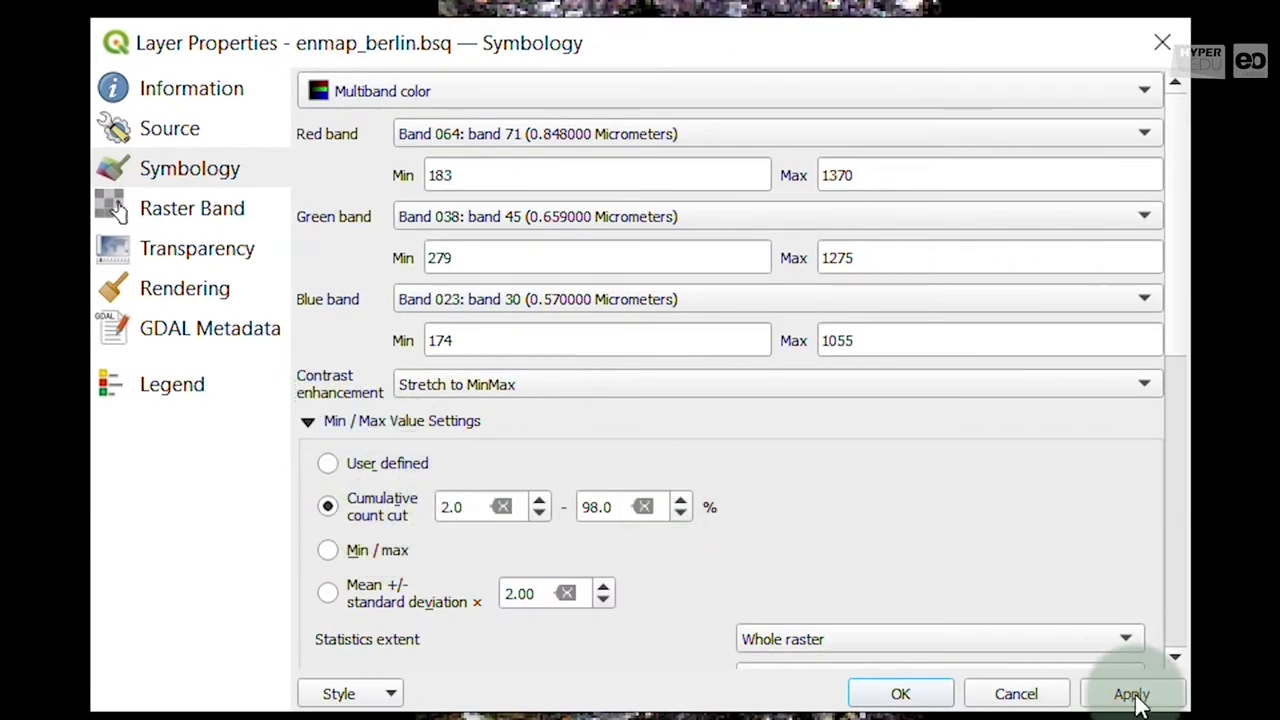
Confirm Layer Properties with OK to show the colour-infrared composite
left_click(930, 700)
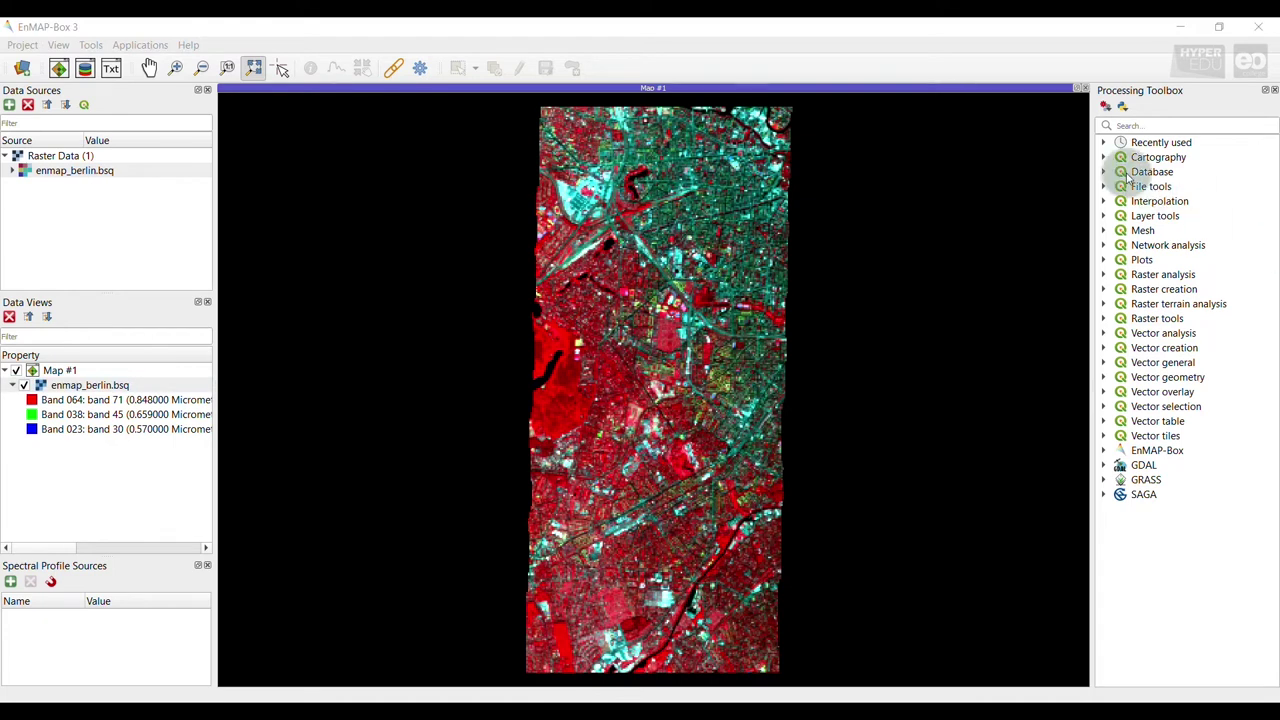
Close Map #1 and reopen enmap_berlin.bsq in a new map using the CIR preset
left_click(1087, 94)
left_click(1085, 92)
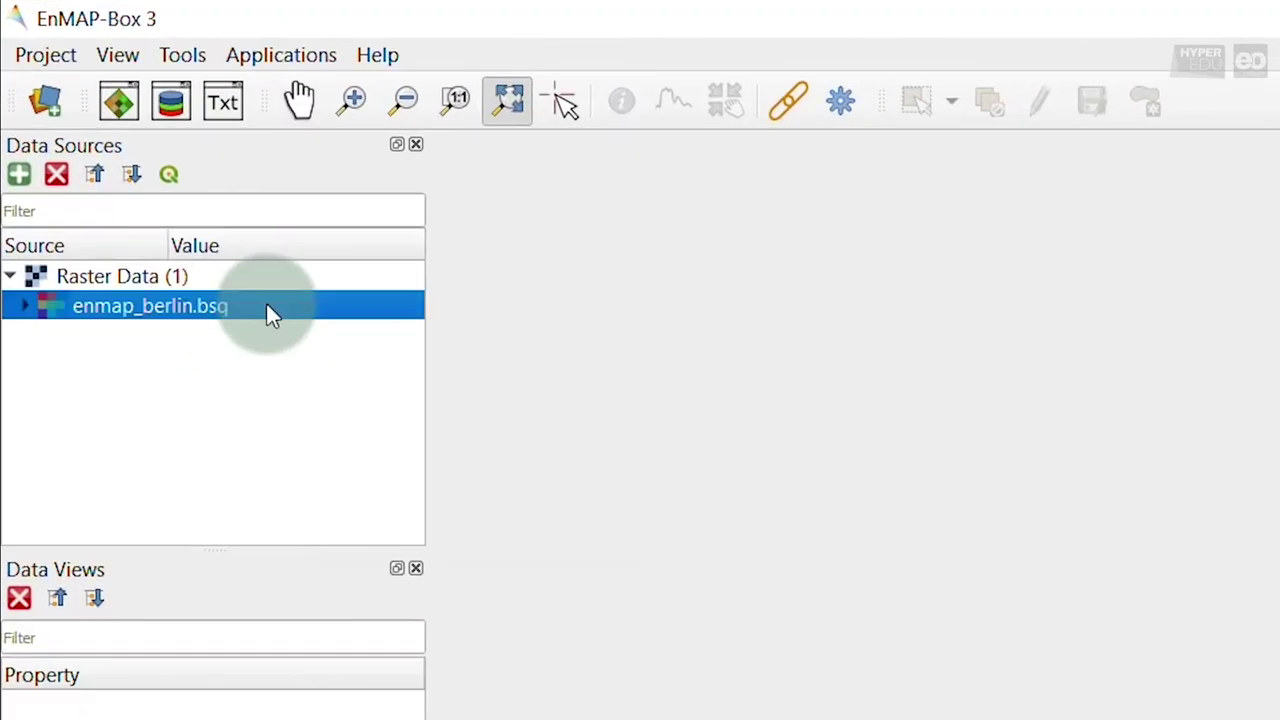
right_click(267, 306)
mouse_move(577, 404)
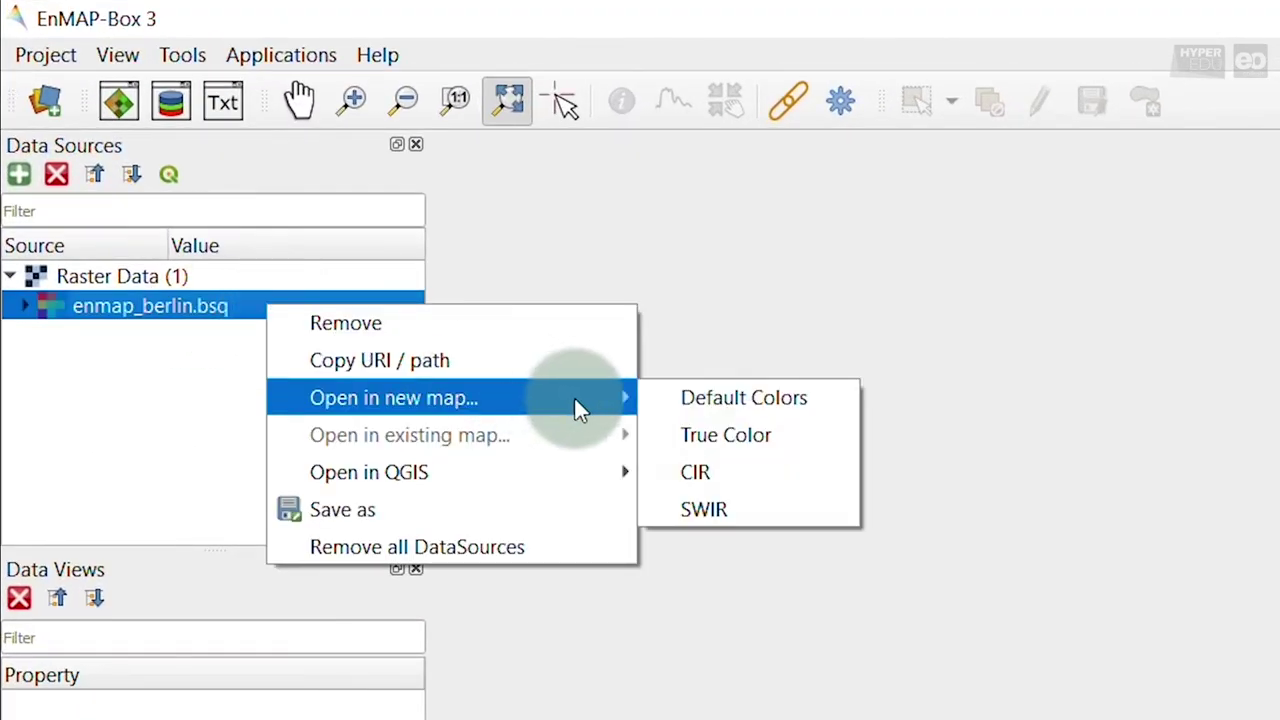
left_click(832, 470)
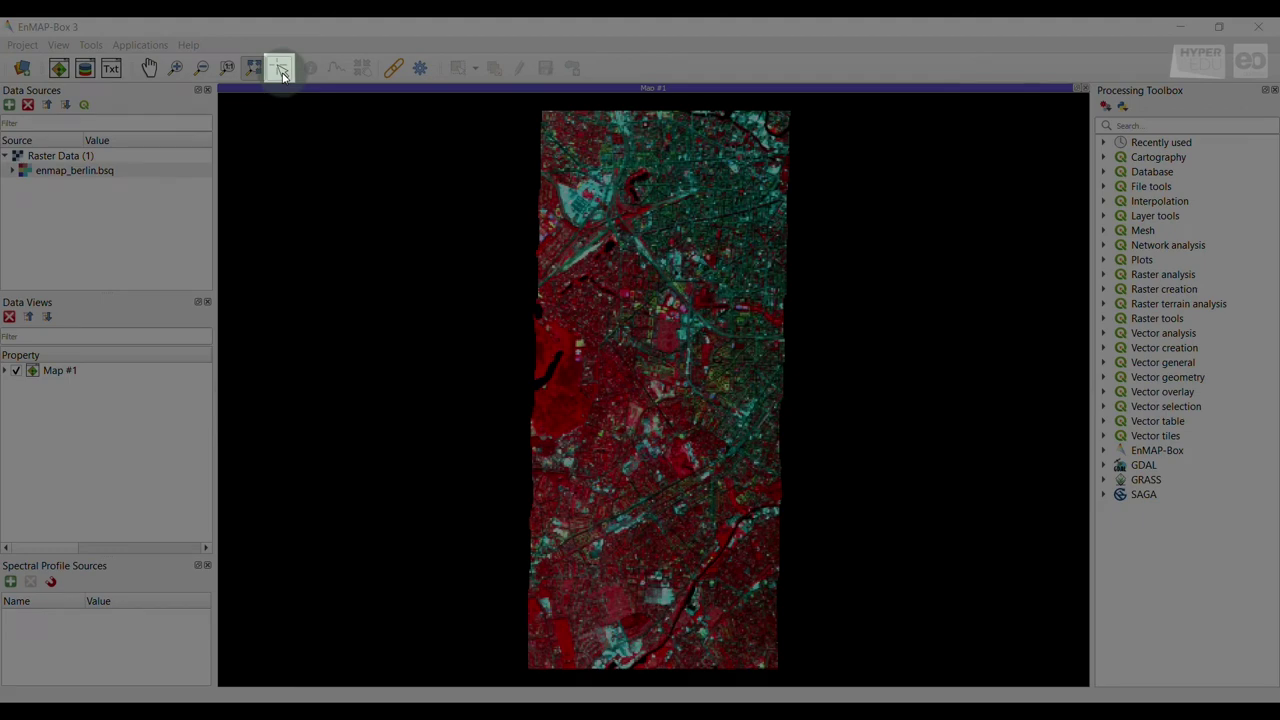
Identify pixel values at several spots, including pixels (67, 232), (128, 255) and (55, 209)
left_click(281, 70)
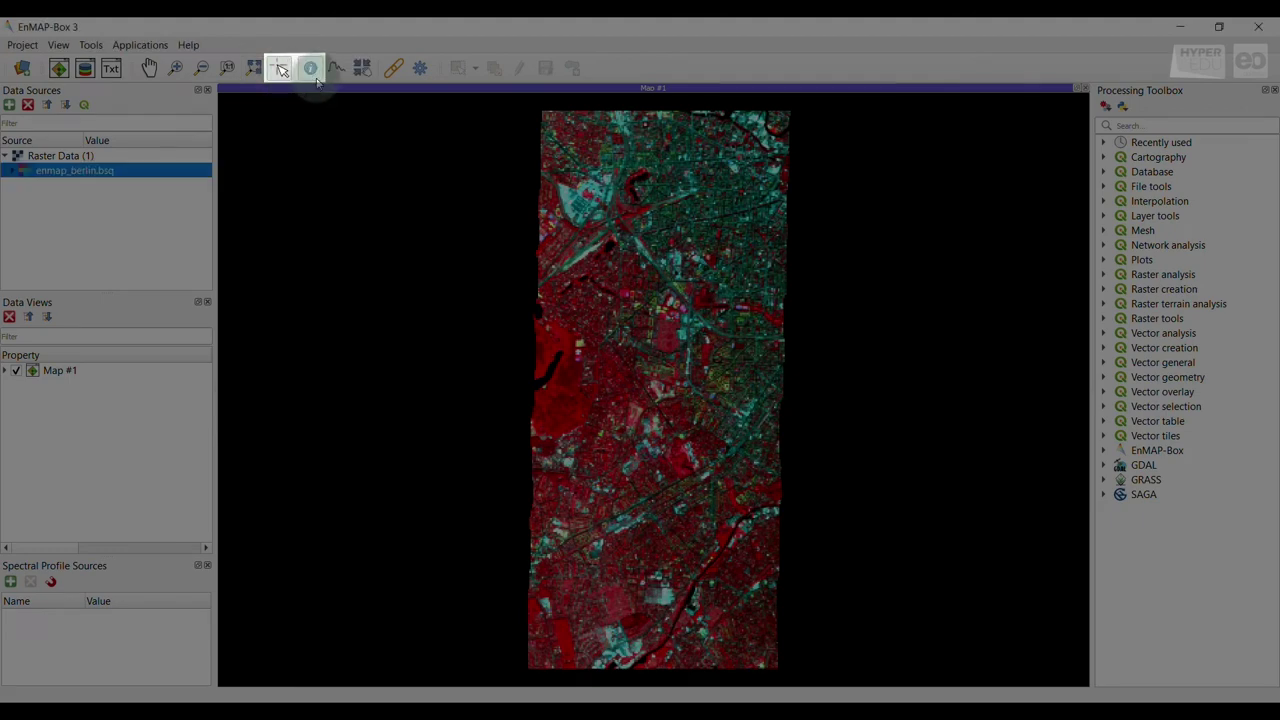
left_click(311, 68)
left_click(563, 400)
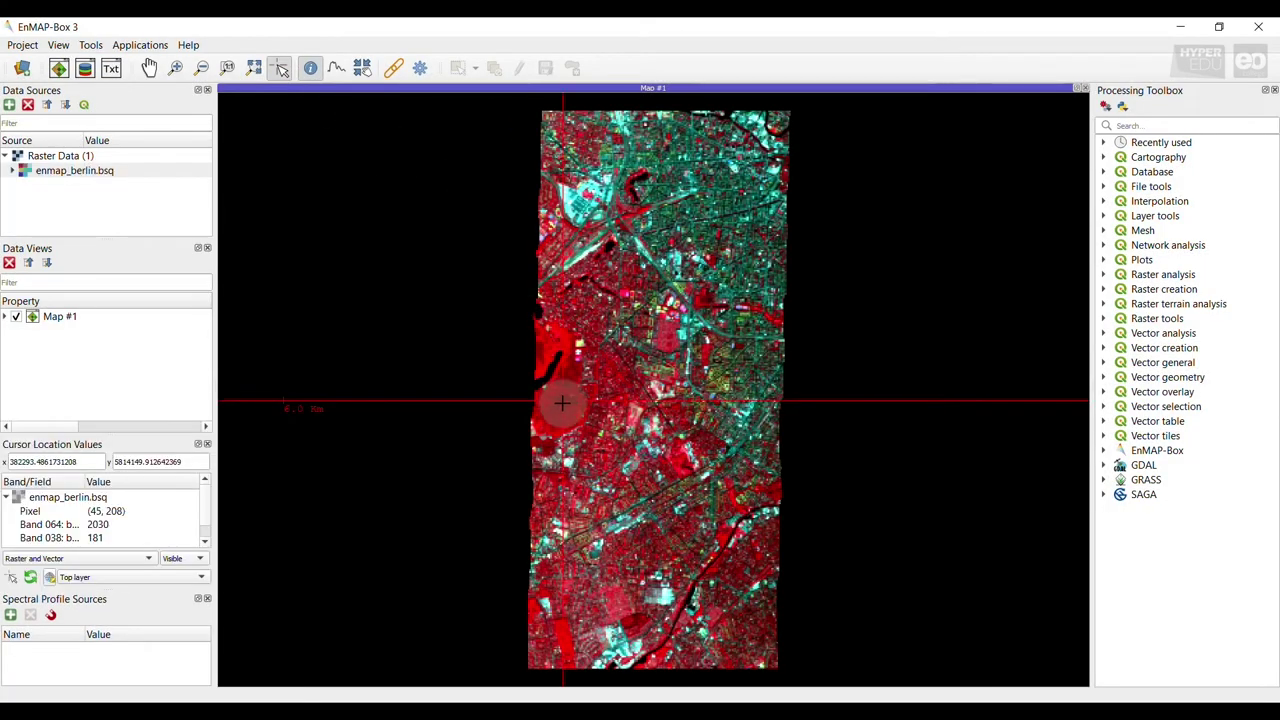
left_click(591, 434)
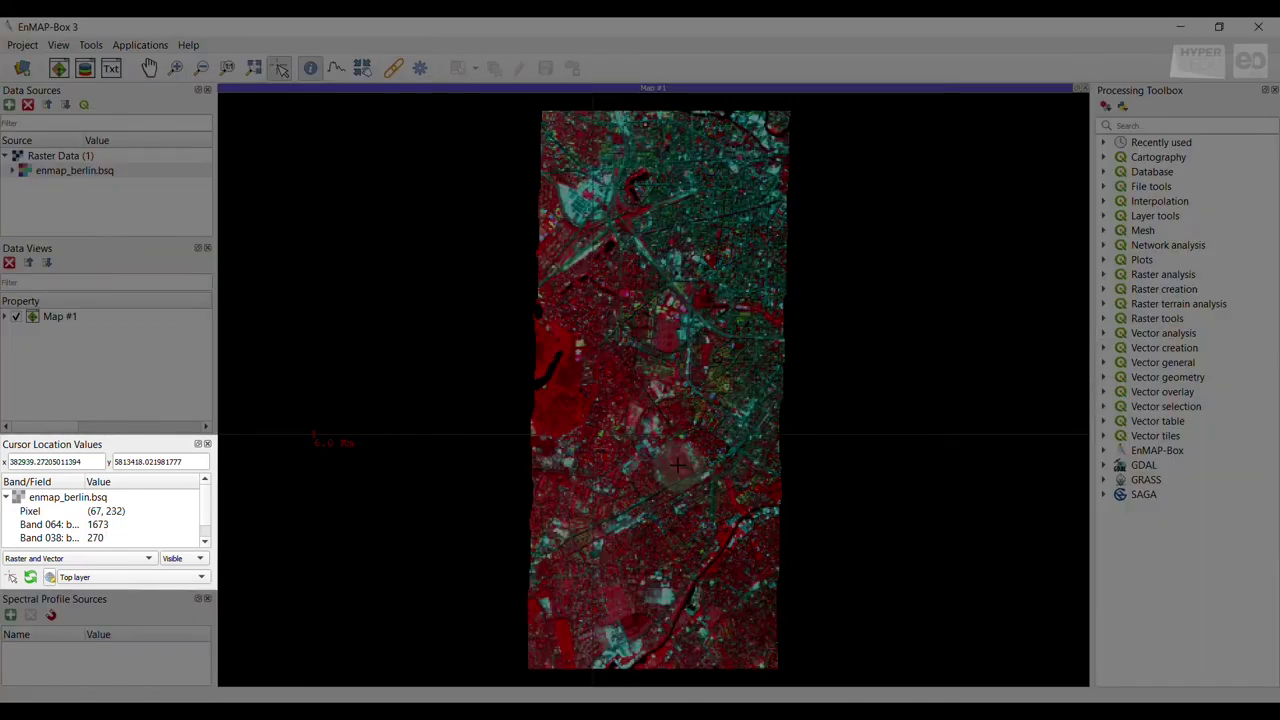
left_click(678, 464)
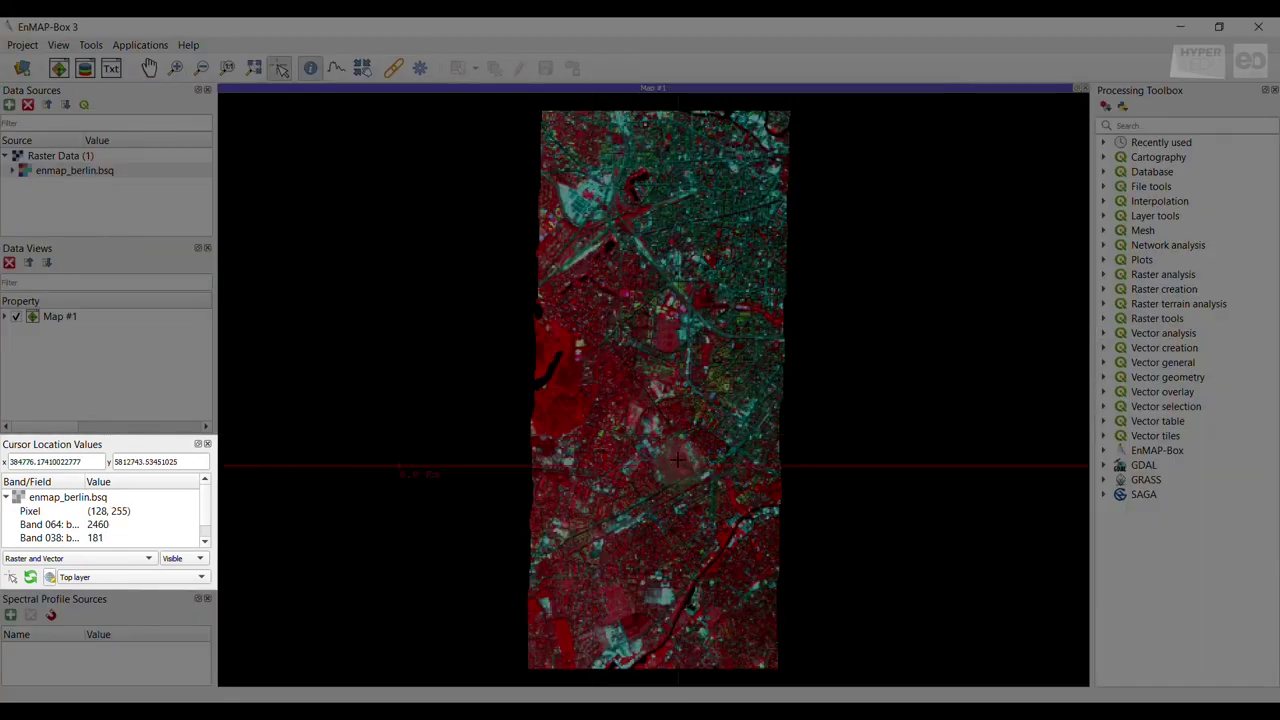
left_click(583, 400)
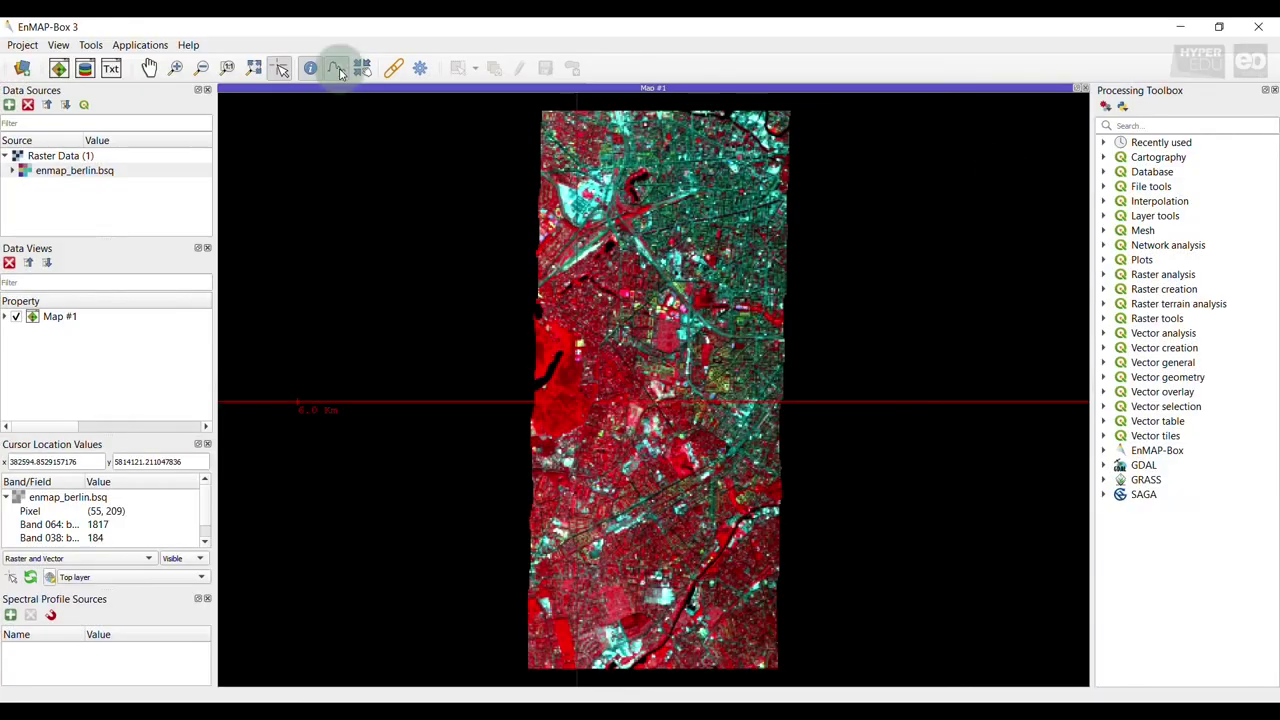
Collect spectral profiles at pixels (130, 258), (36, 186), (45, 59), (129, 105) and (55, 186)
left_click(338, 70)
left_click(562, 380)
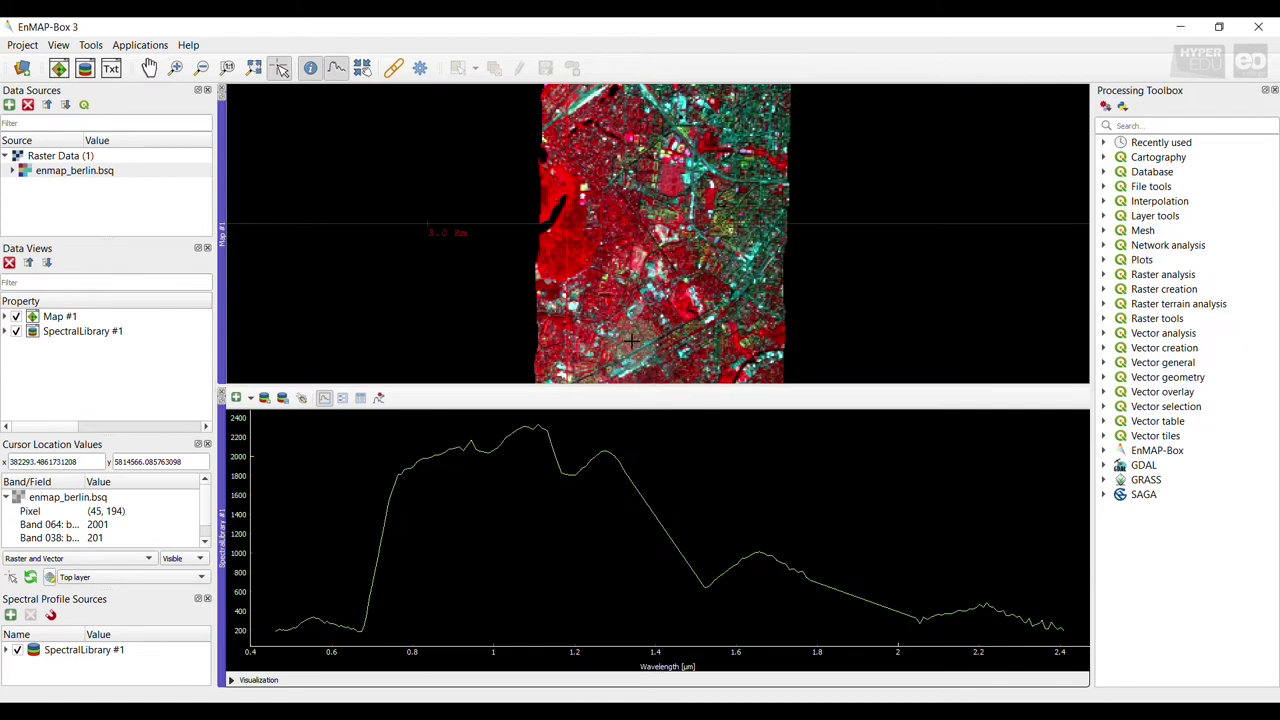
left_click(686, 313)
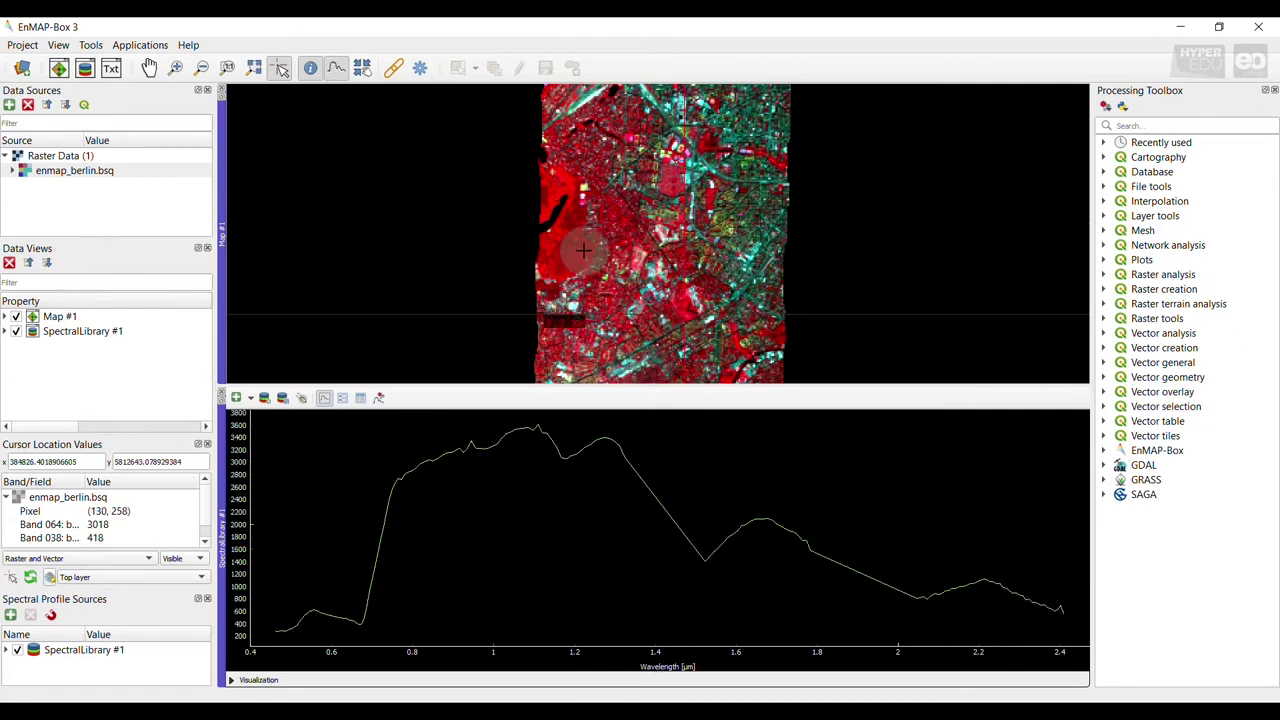
left_click(553, 213)
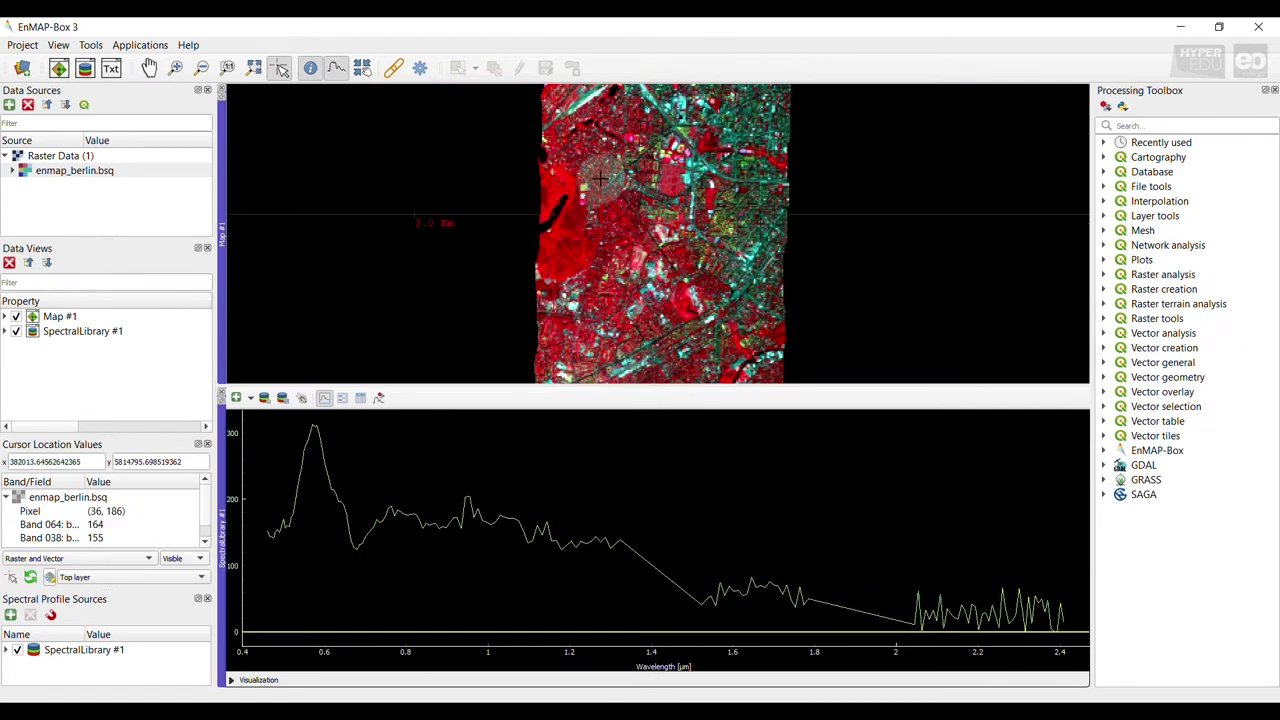
left_click_drag(640, 148, 662, 248)
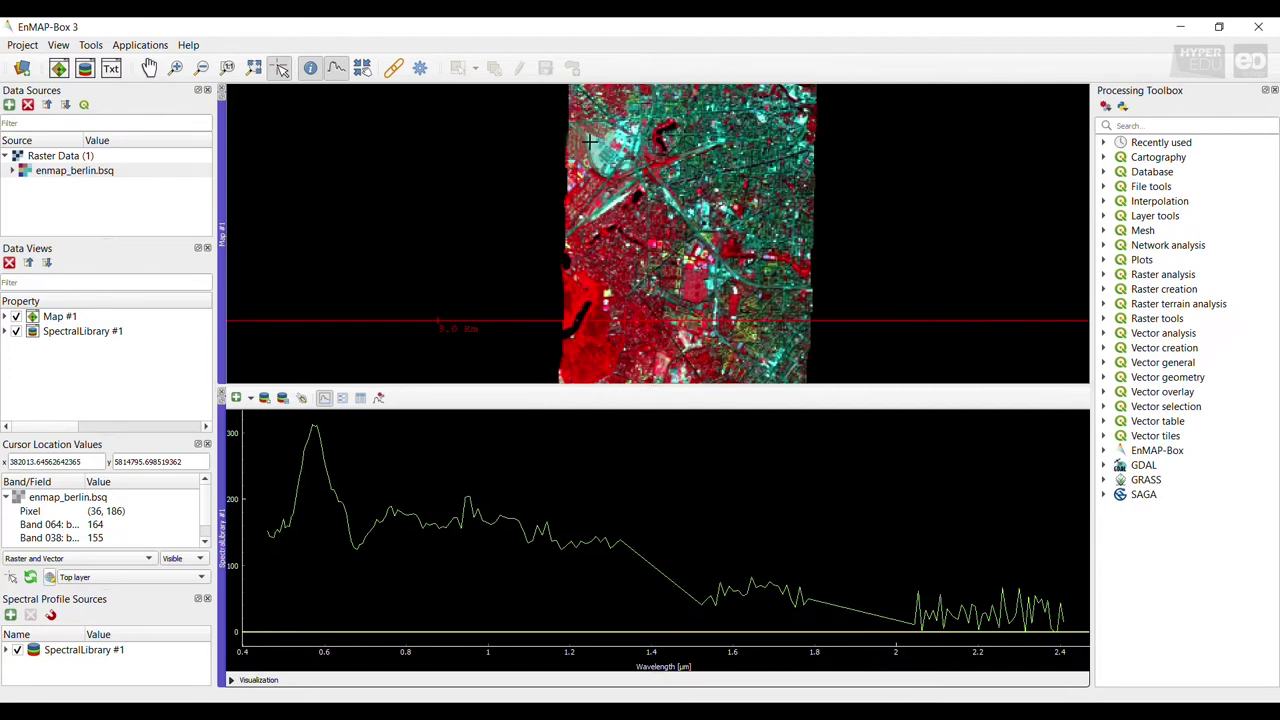
left_click(590, 142)
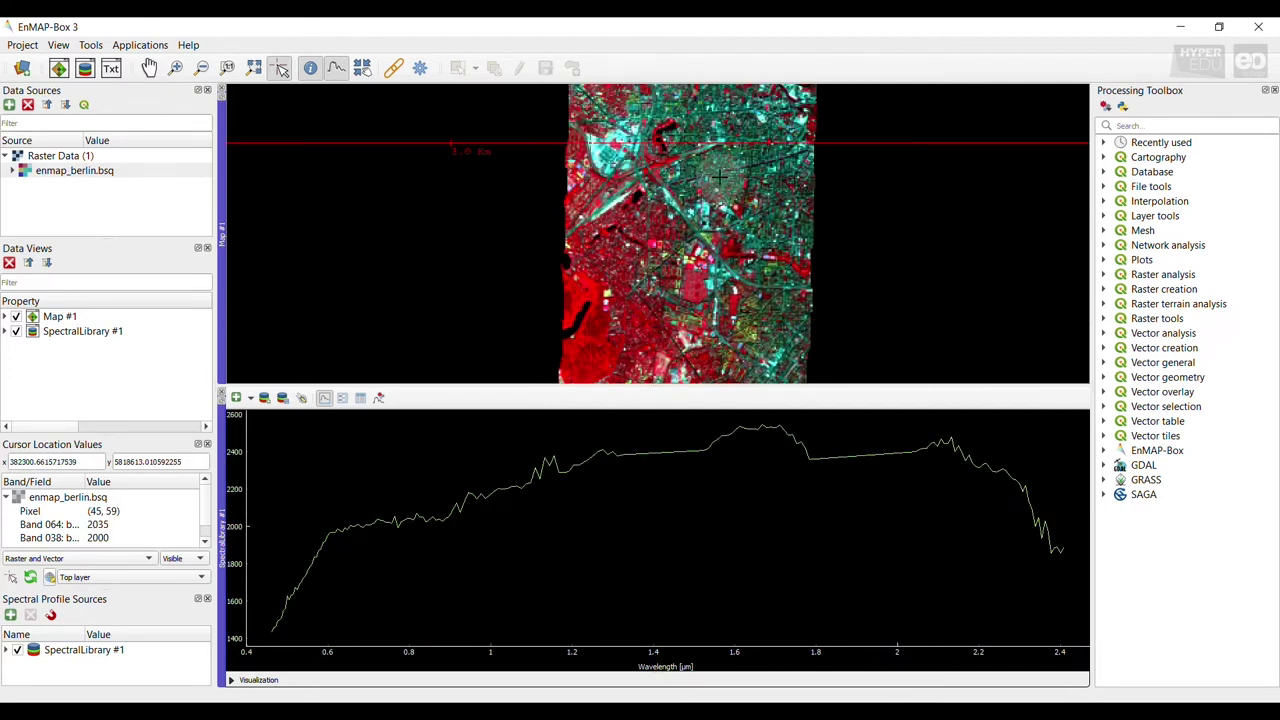
left_click(707, 207)
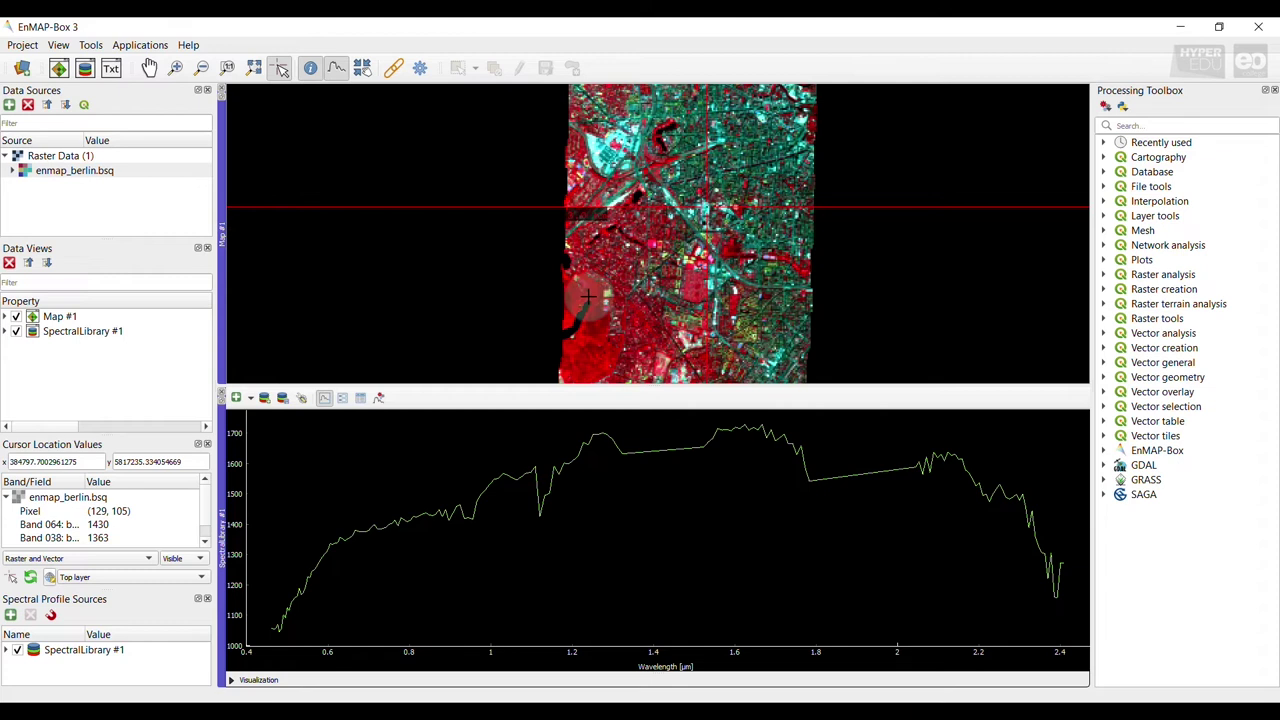
left_click(603, 321)
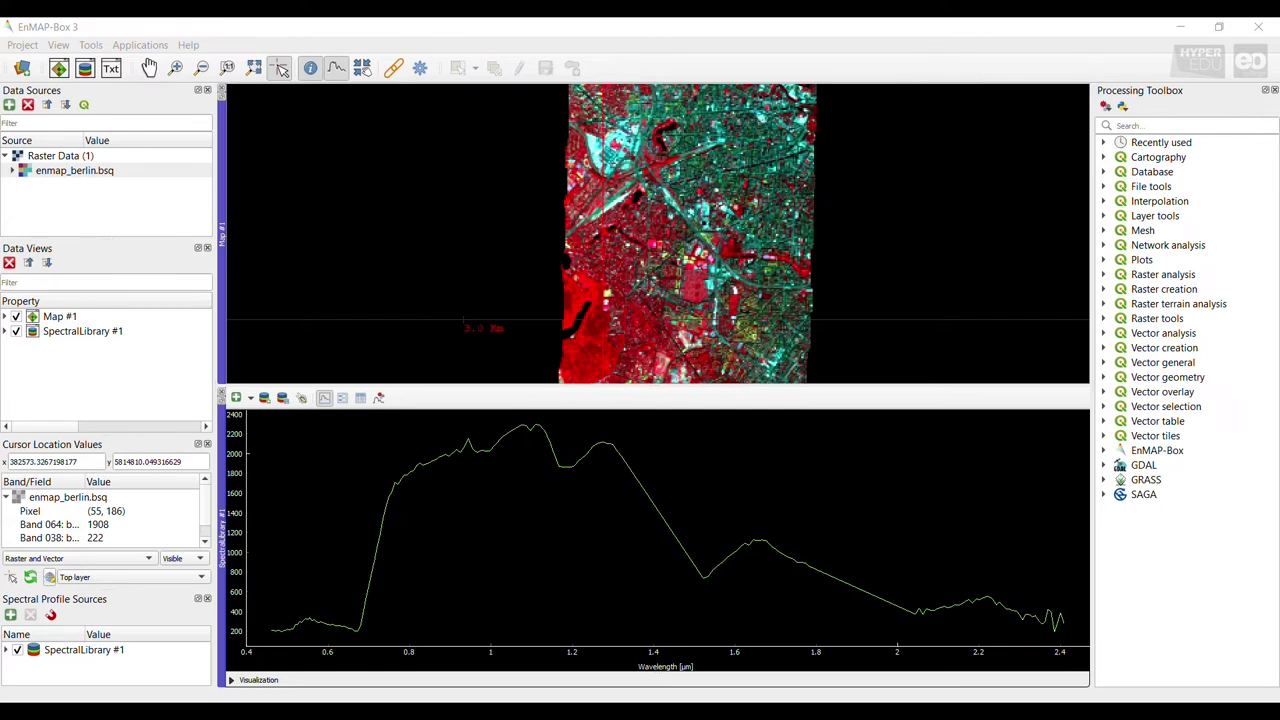
Add landcover_berlin_polygon.gpkg as a data source and drag it onto Map #1
left_click(22, 67)
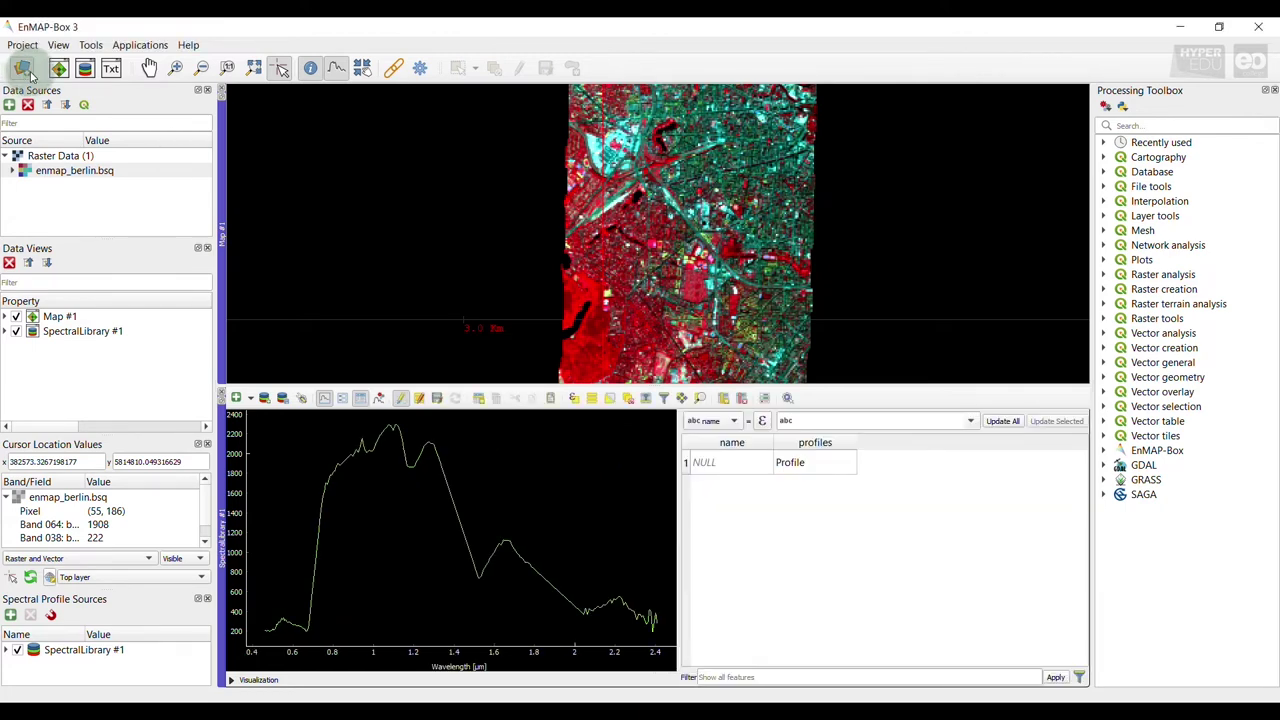
scroll(618, 360, "down", 2)
left_click(618, 355)
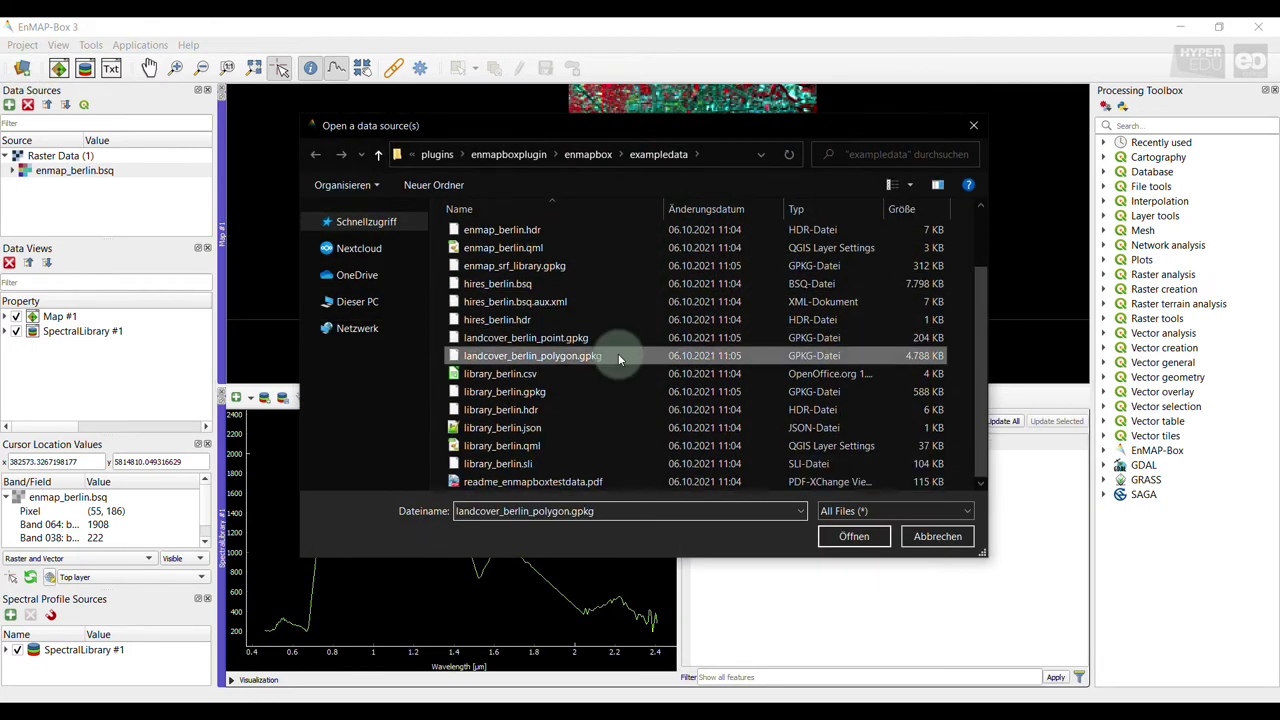
left_click(883, 544)
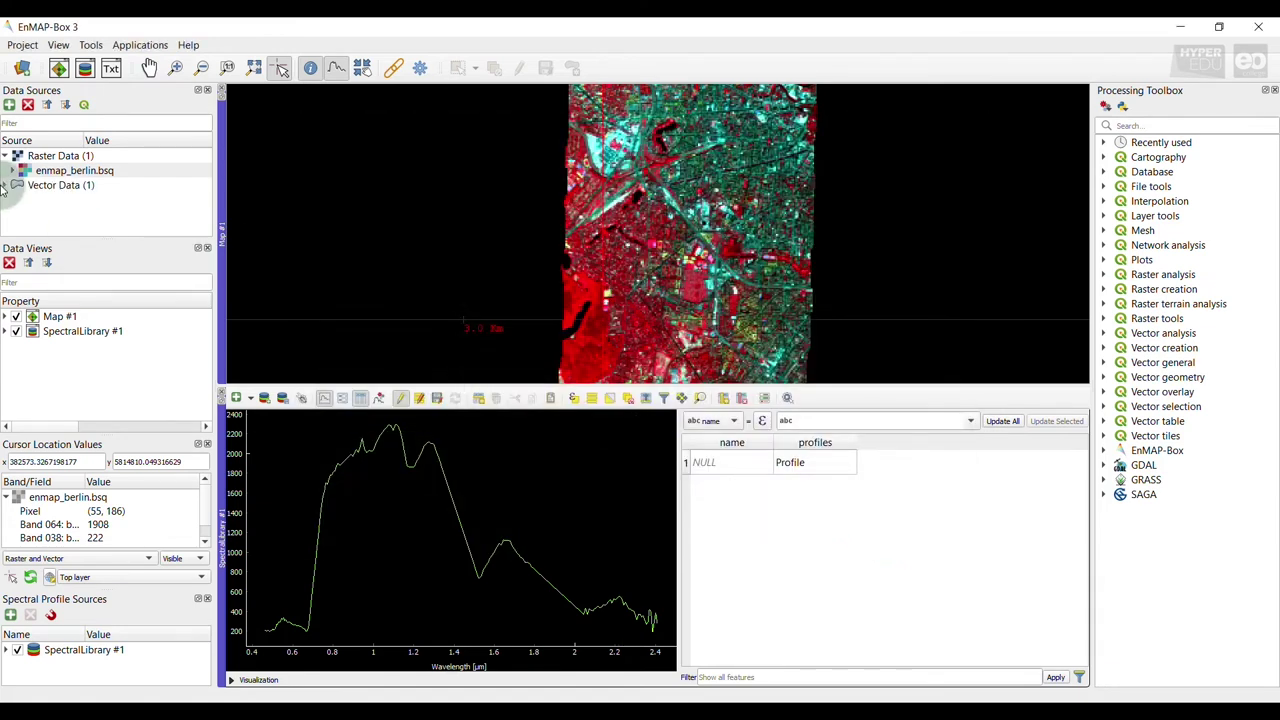
left_click(5, 185)
left_click(176, 203)
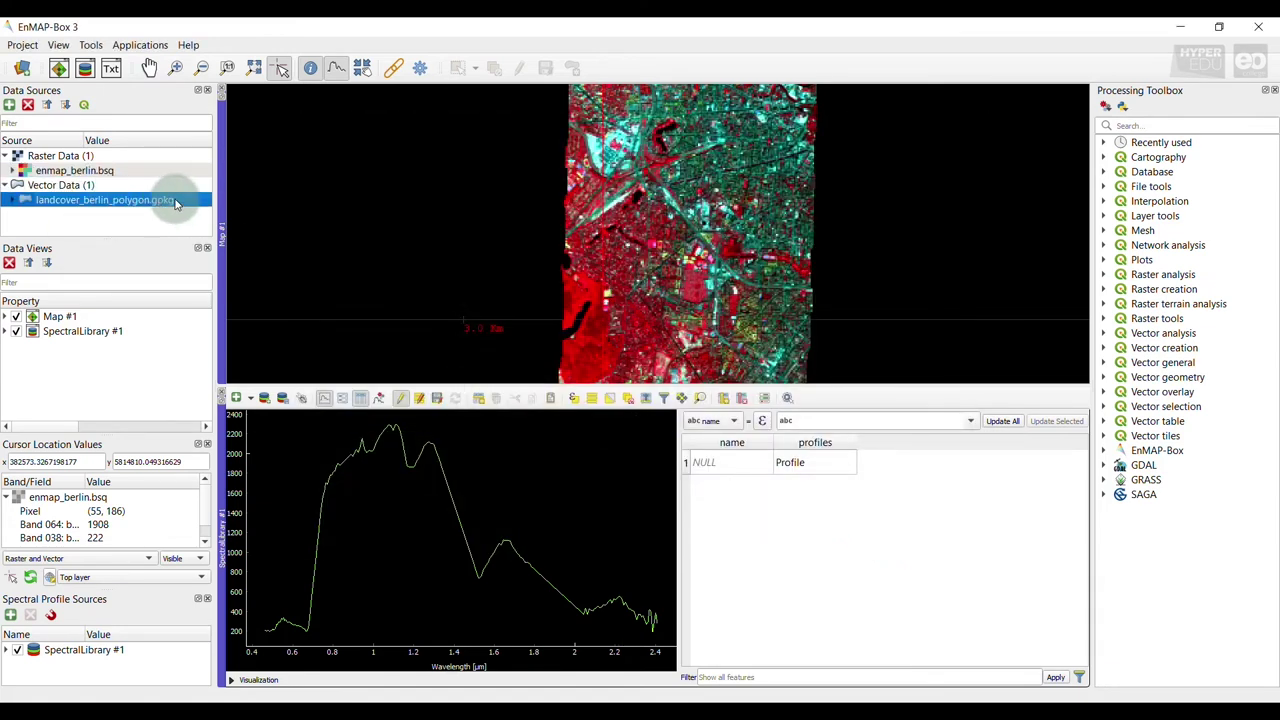
mouse_move(176, 203)
left_mouse_down()
mouse_move(530, 207)
mouse_move(688, 226)
left_mouse_up()
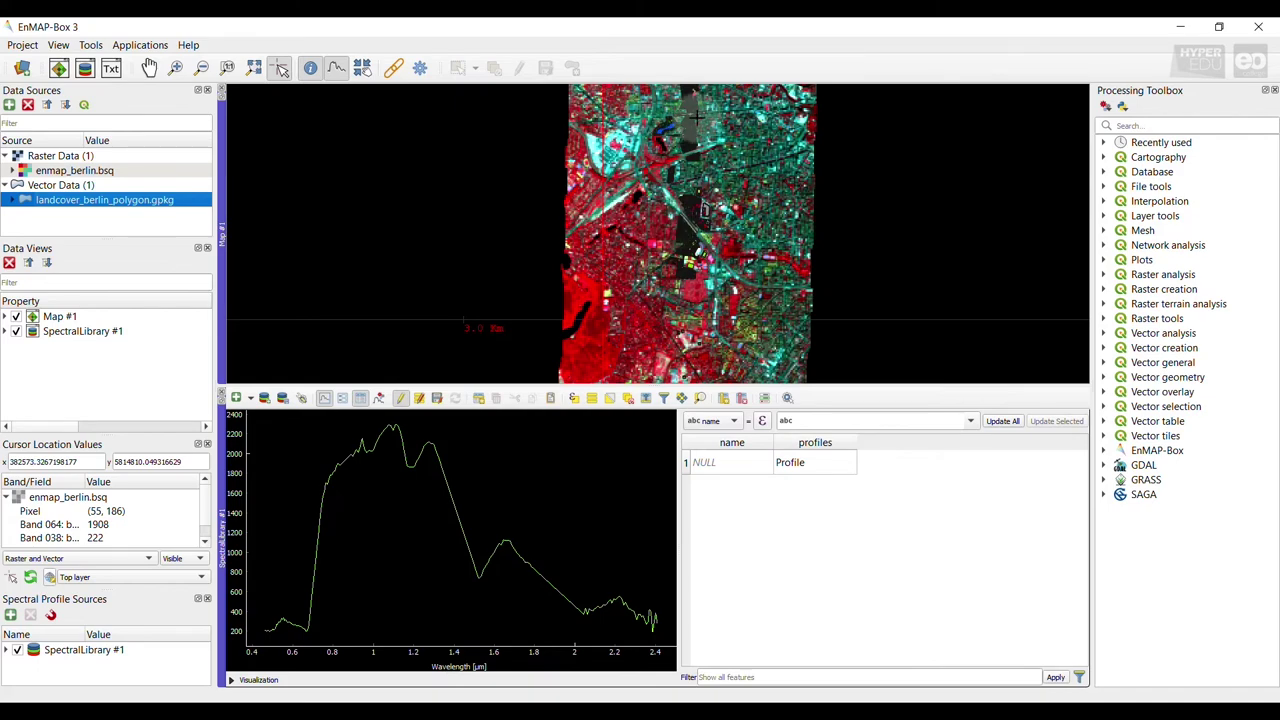
scroll(697, 117, "up", 3)
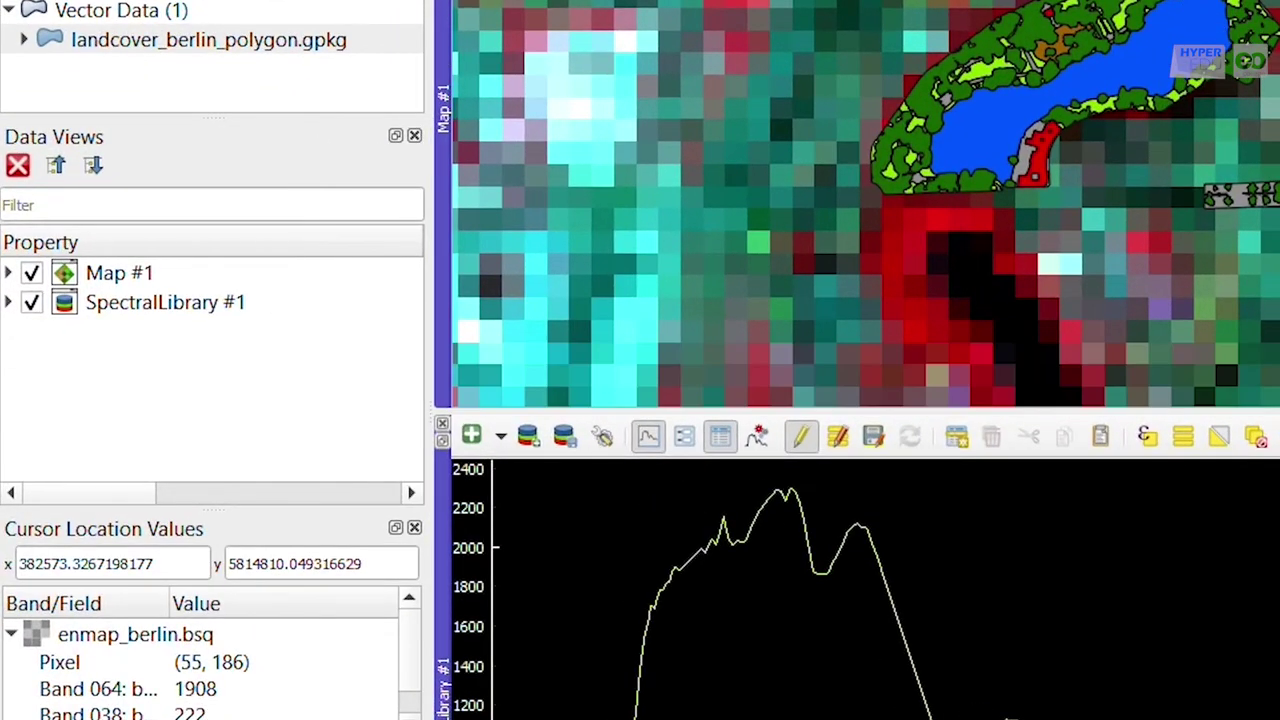
Expand the Map #1 class legend and close the Cursor Location Values and SpectralLibrary views
left_click(8, 273)
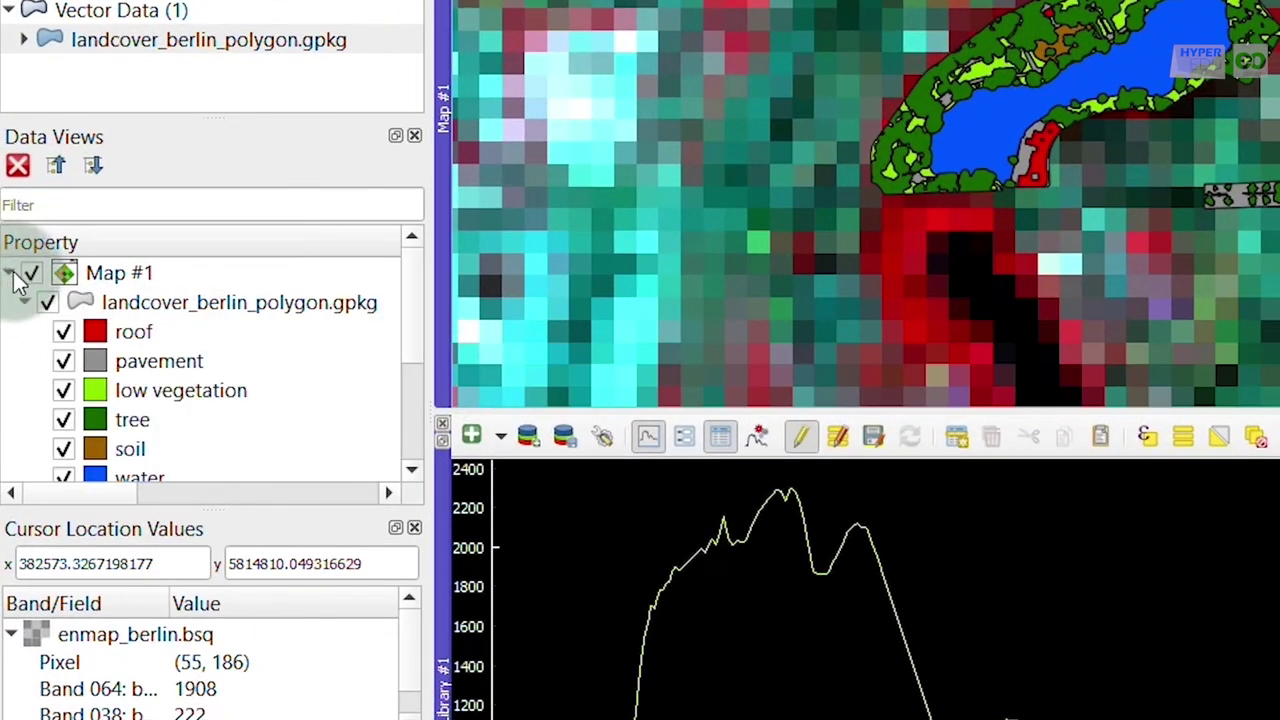
left_click(414, 527)
left_click_drag(237, 249, 237, 150)
right_click(360, 334)
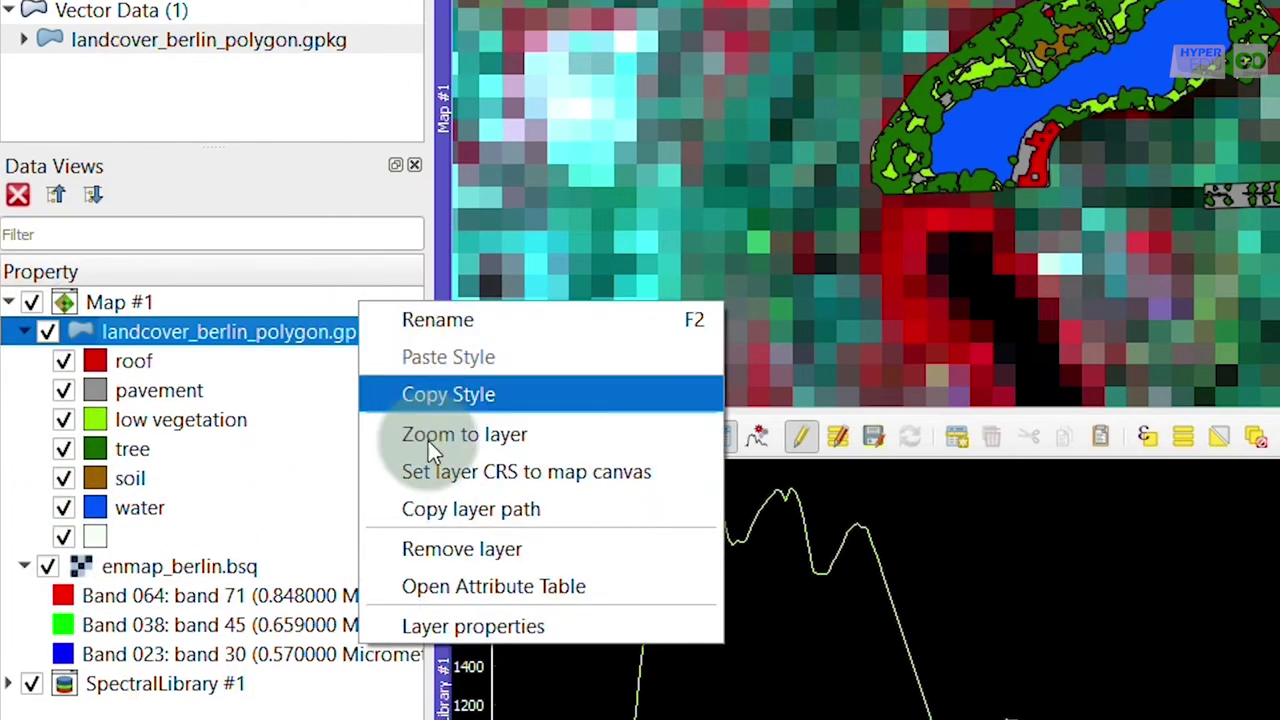
left_click(425, 395)
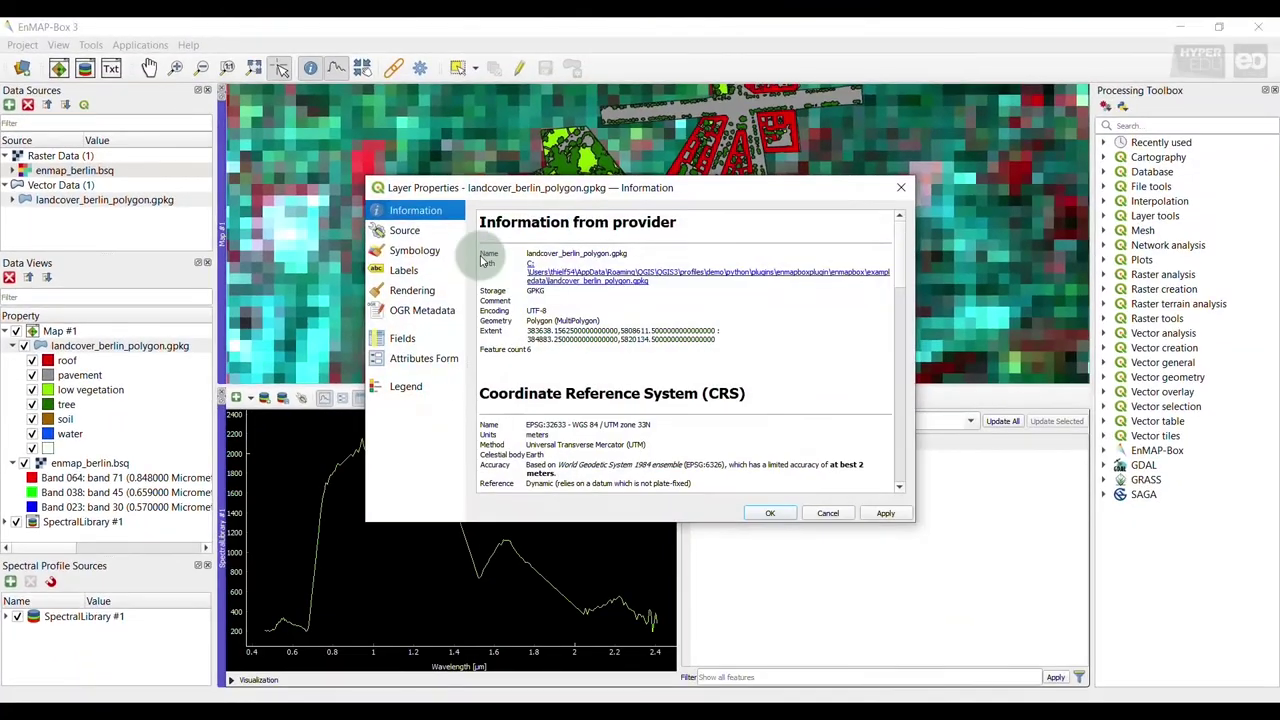
key("Escape")
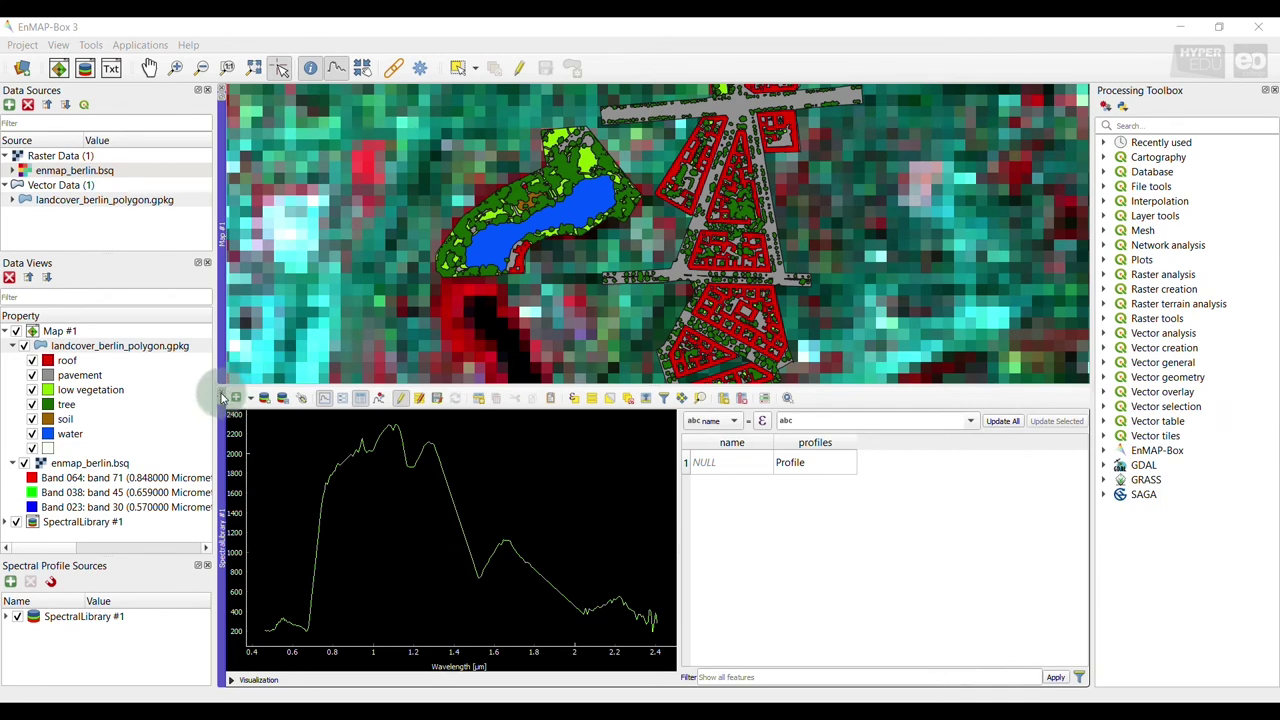
left_click(222, 397)
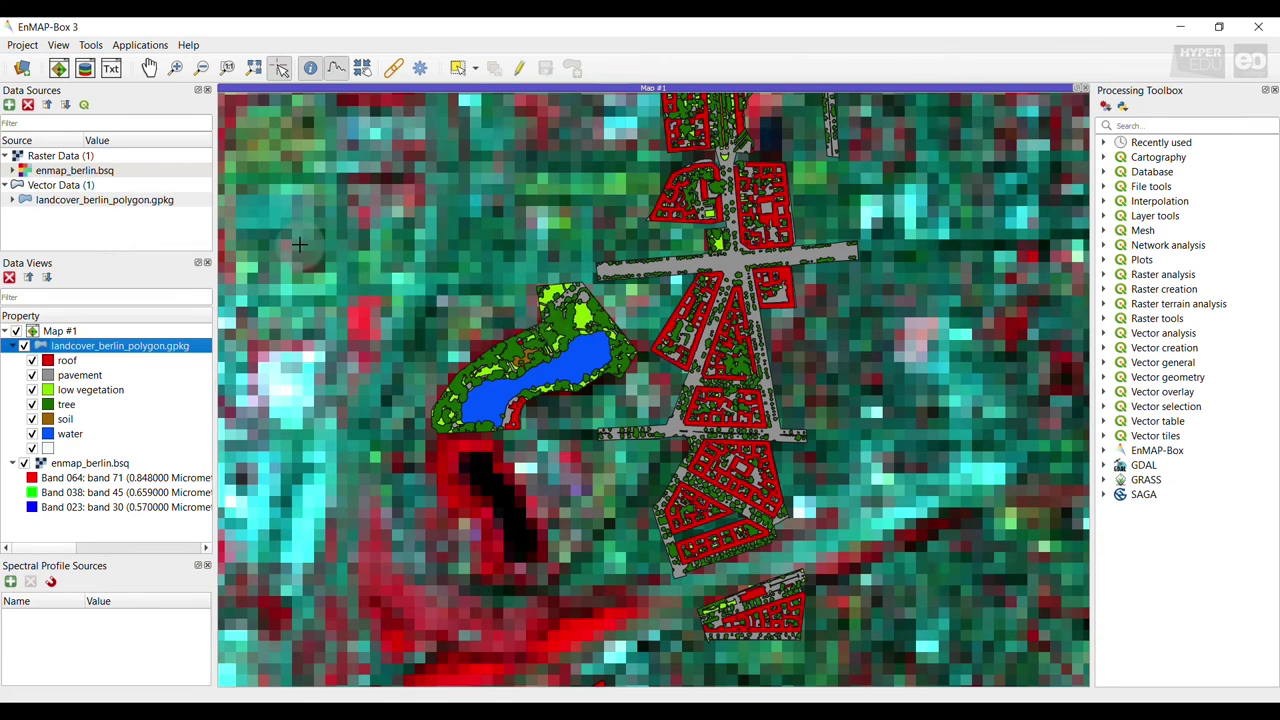
Open enmap_berlin.bsq in a new Map #2 with the True Color preset
right_click(156, 174)
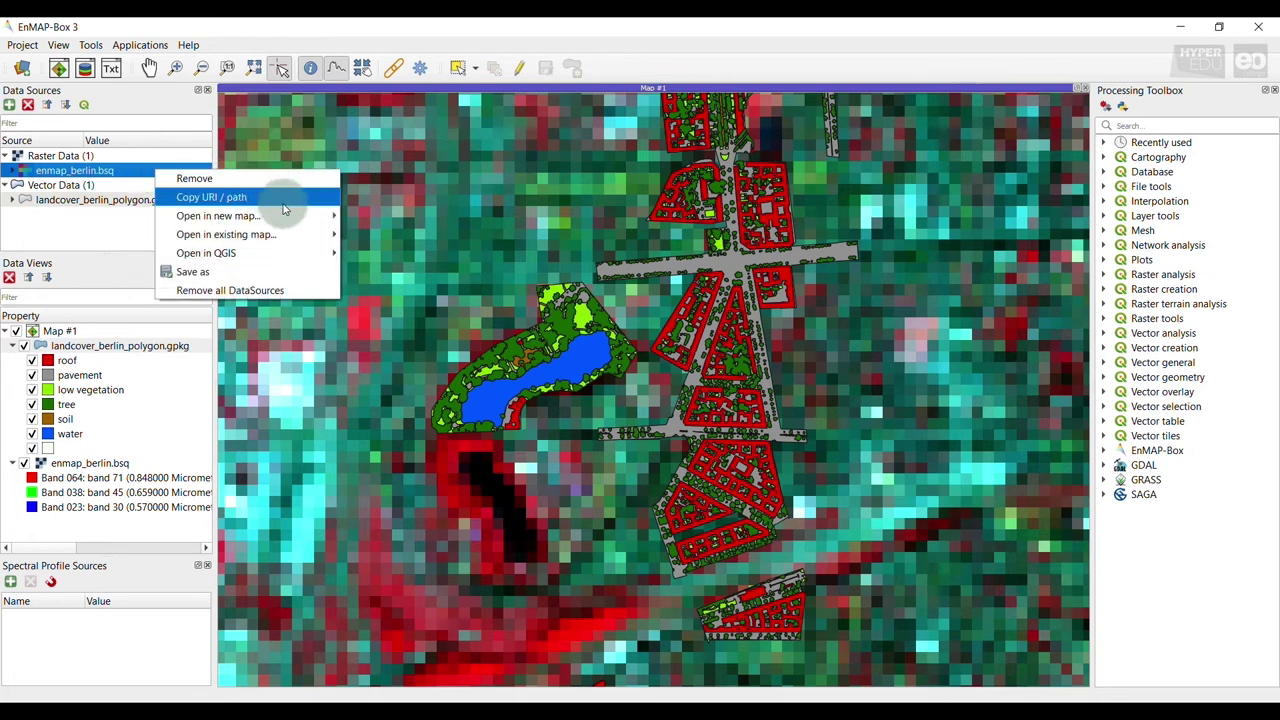
mouse_move(298, 222)
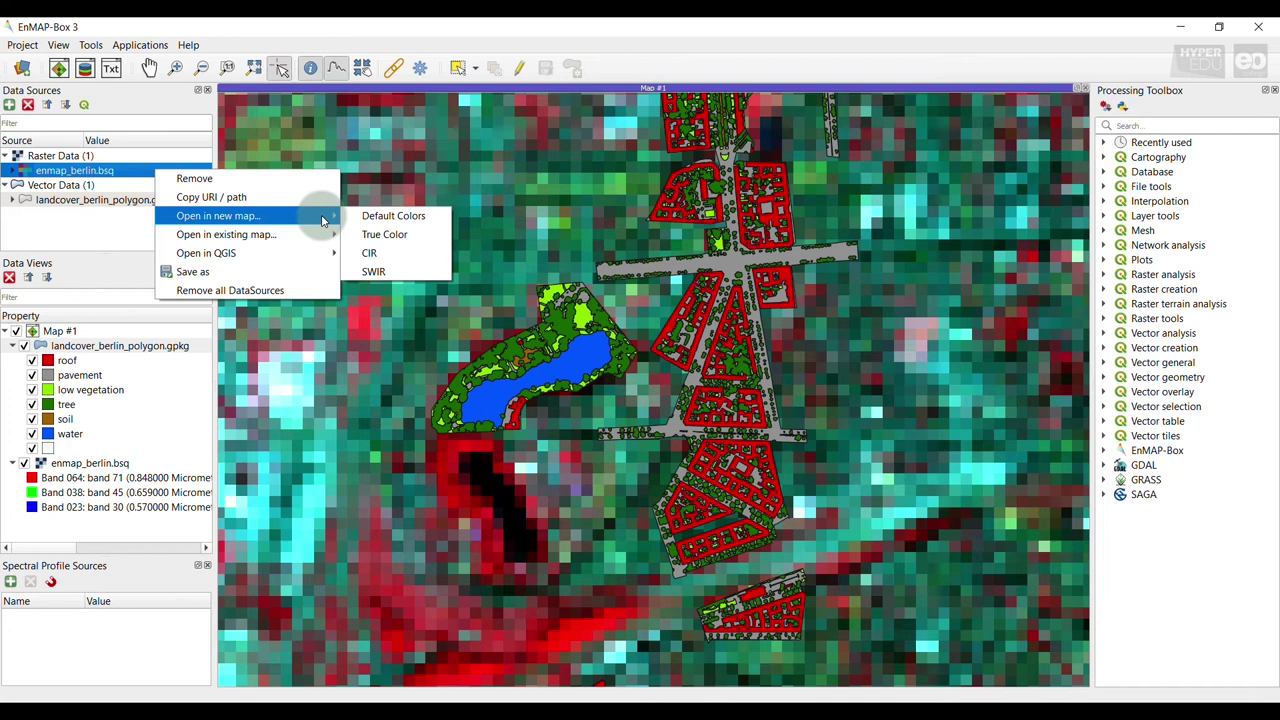
left_click(431, 236)
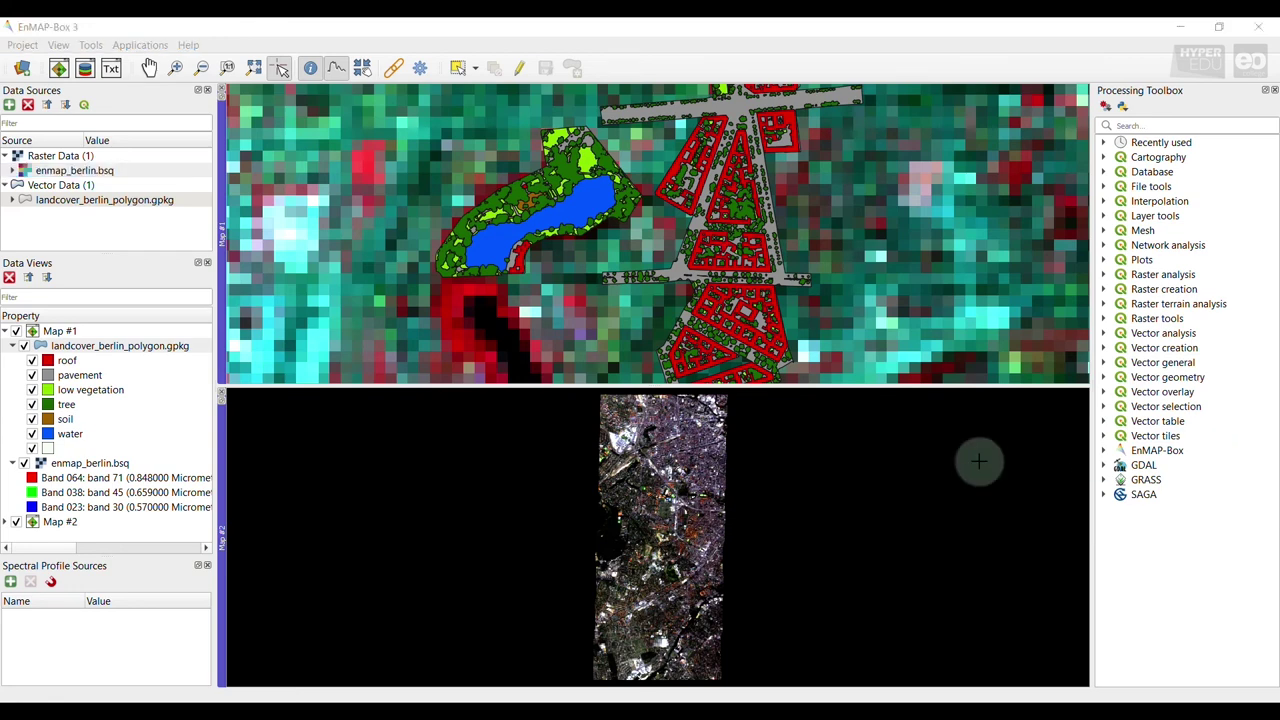
left_click(222, 572)
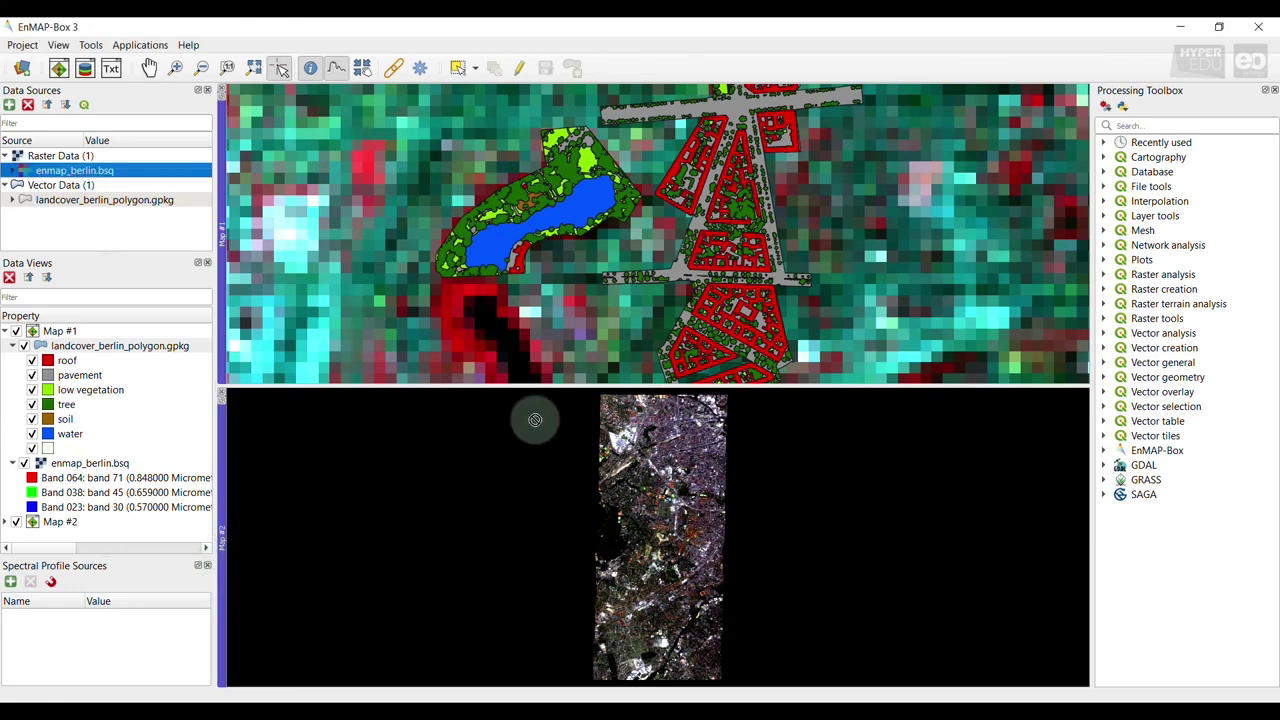
Dock the true-colour Map #2 to the right of the CIR Map #1 so both display side by side
left_click_drag(932, 122, 1078, 197)
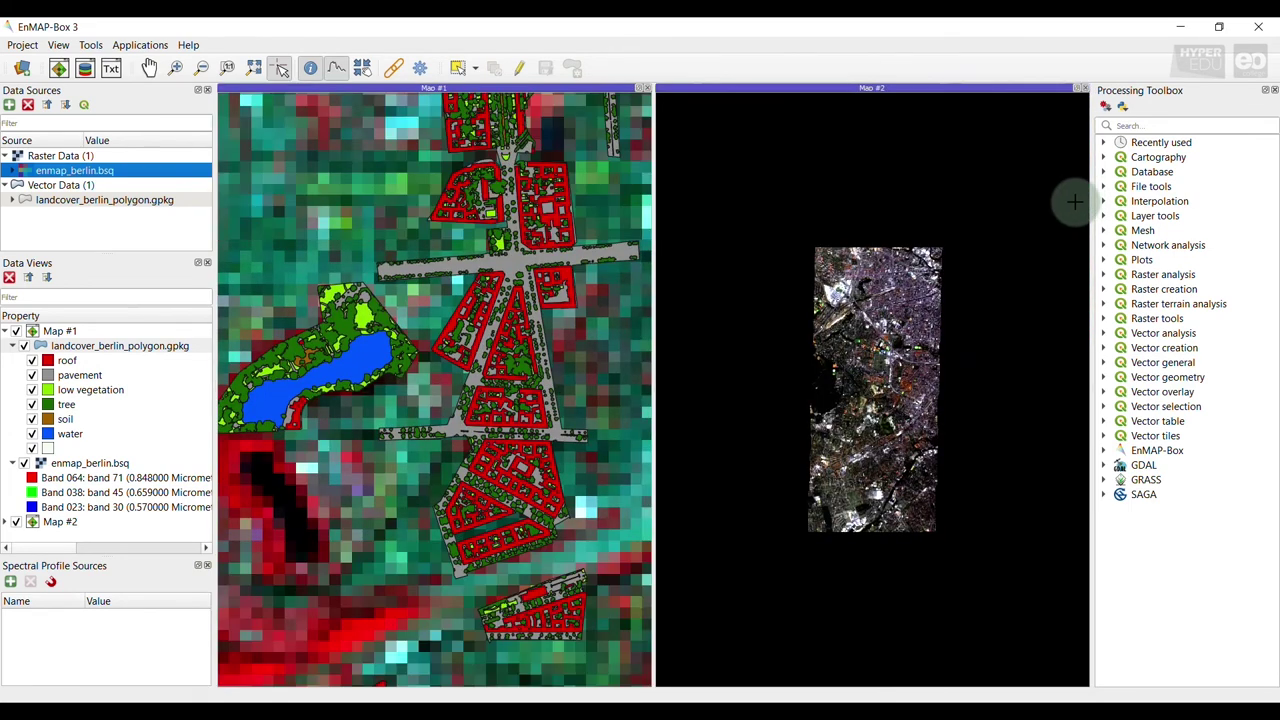